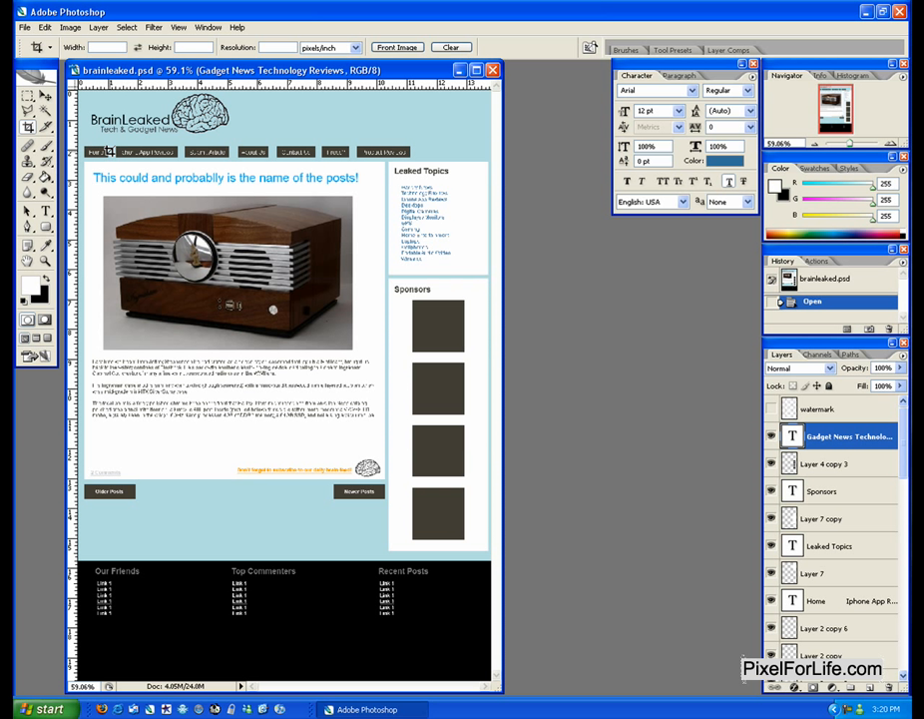
# Widen the brainleaked.psd document window and open a blank Notepad document
pyautogui.moveTo(502, 692); pyautogui.dragTo(601, 693)
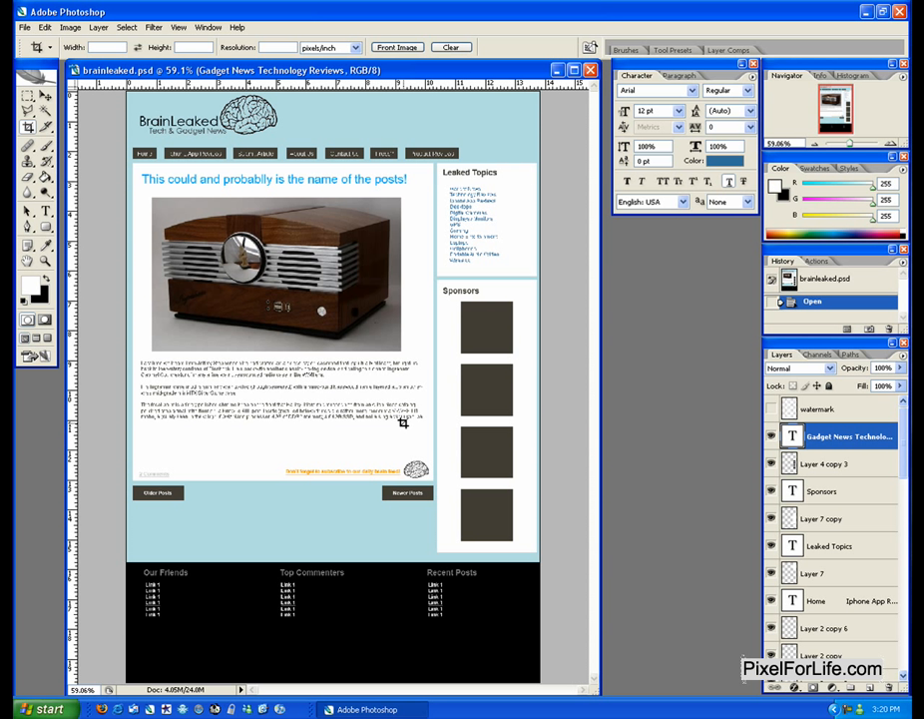
pyautogui.click(38, 709)
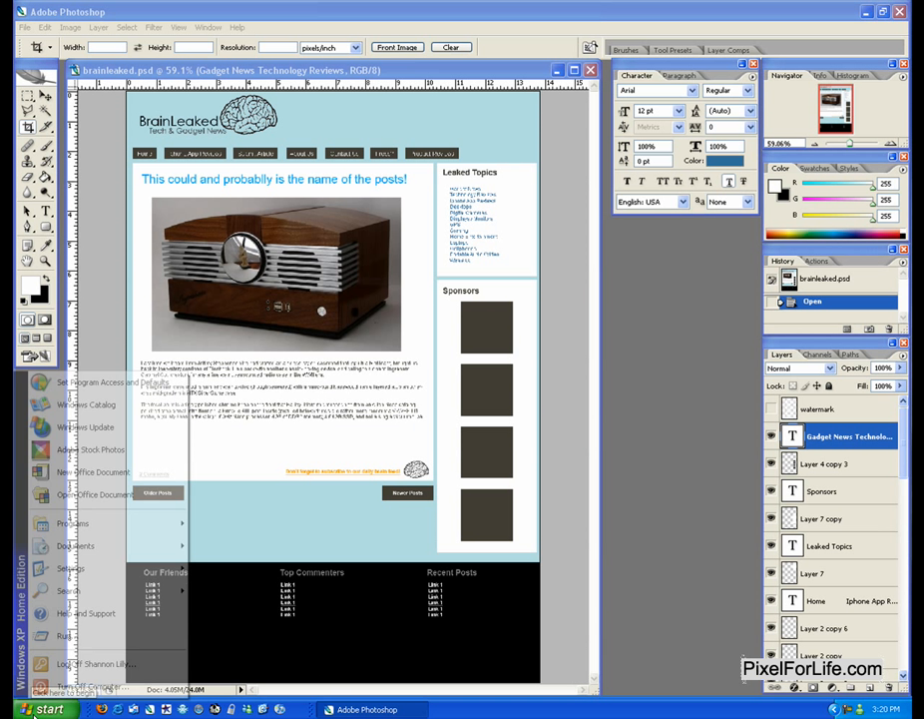
pyautogui.moveTo(107, 523)
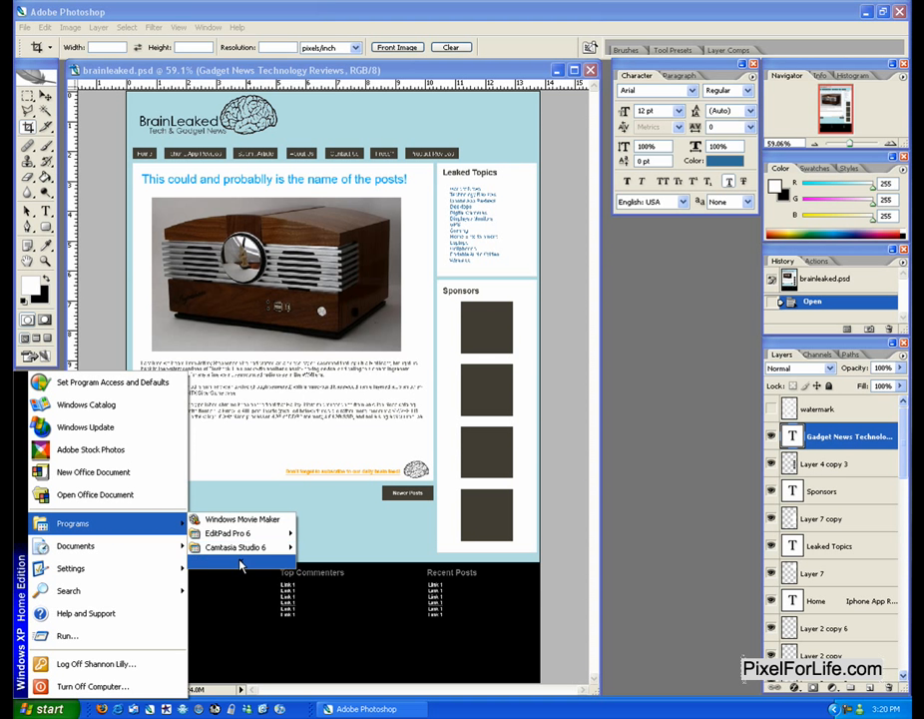
pyautogui.moveTo(261, 21)
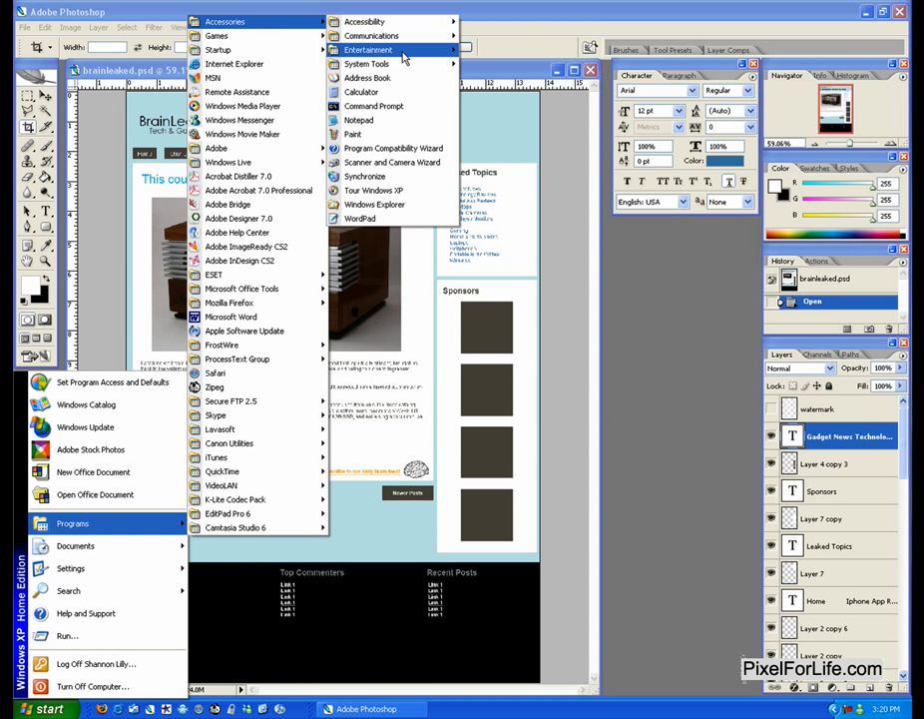
pyautogui.click(370, 119)
# Shrink the Notepad window to a narrow column and place it beside the page mockup
pyautogui.moveTo(466, 389); pyautogui.dragTo(486, 93)
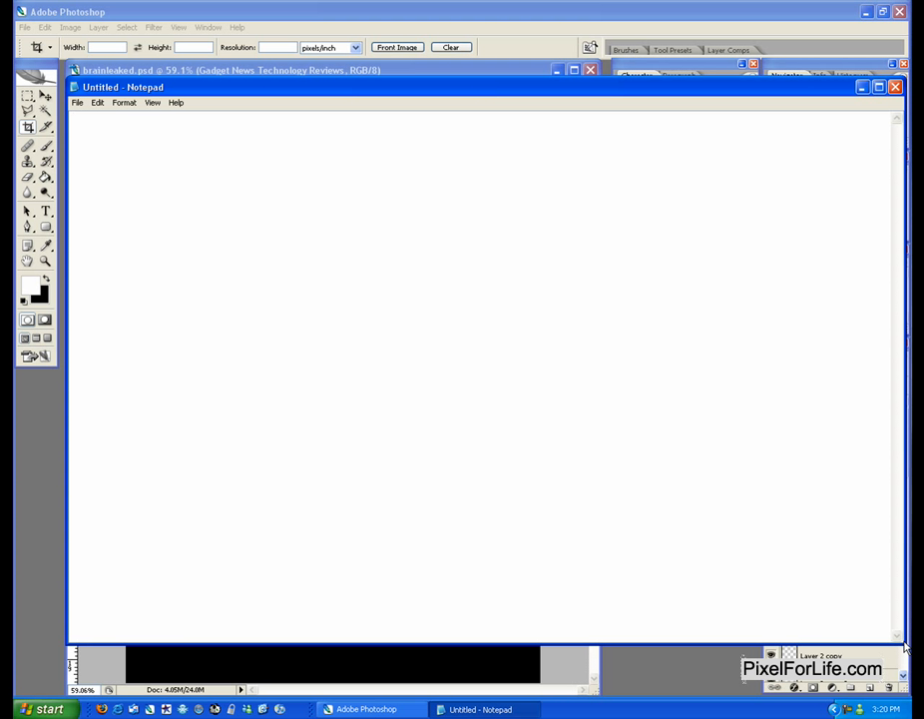
pyautogui.moveTo(901, 640); pyautogui.dragTo(295, 638)
pyautogui.moveTo(193, 87); pyautogui.dragTo(739, 101)
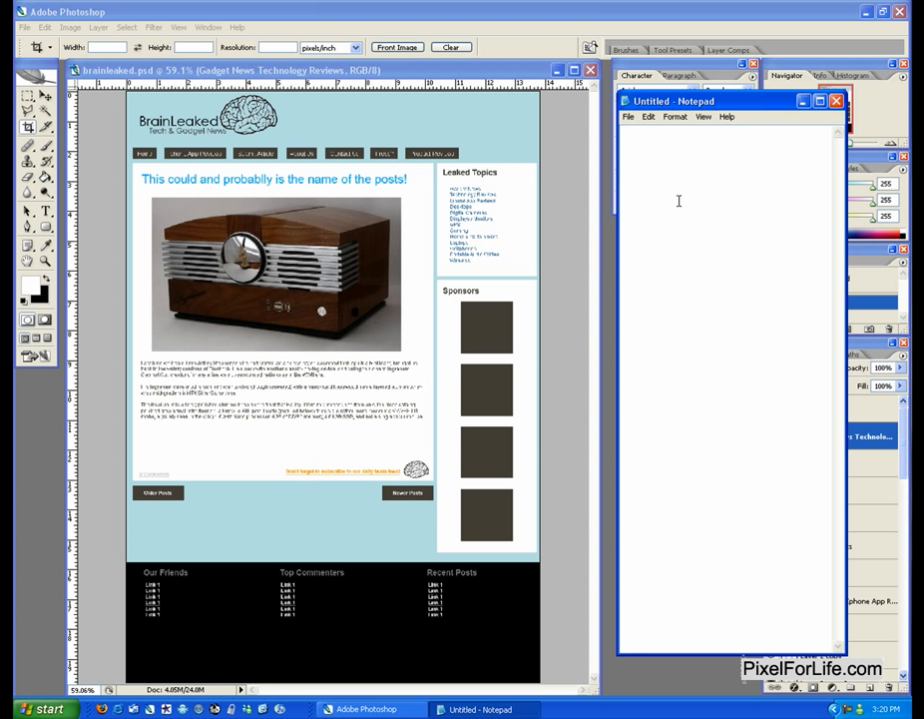
# Sample the mockup's light blue page background and record its hex code in Notepad as "Background Color: b9e2e7"
pyautogui.write('Background Color:')
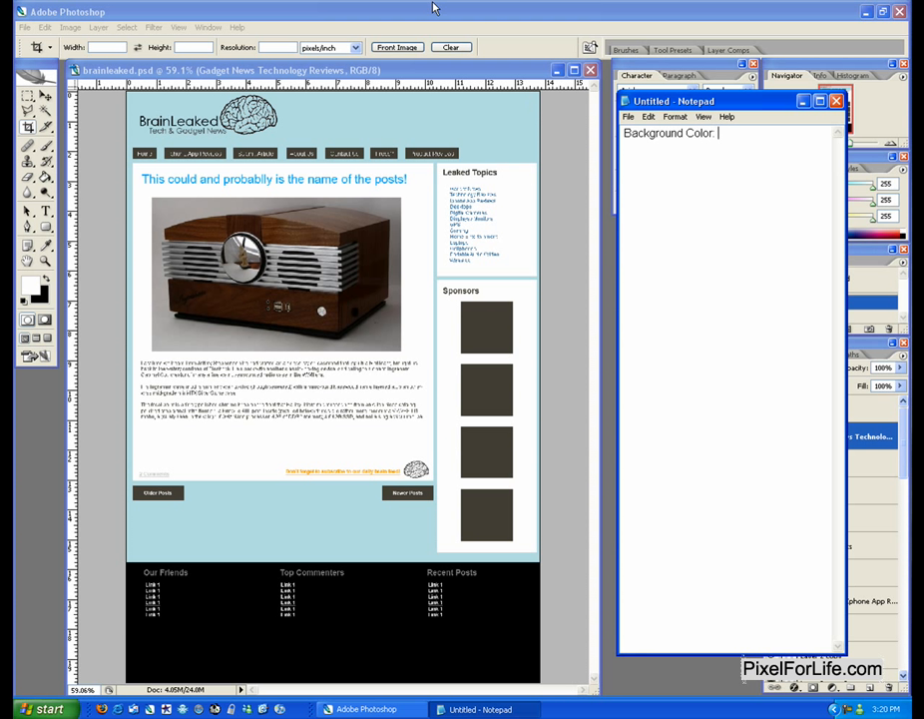
pyautogui.click(478, 71)
pyautogui.click(45, 246)
pyautogui.click(399, 123)
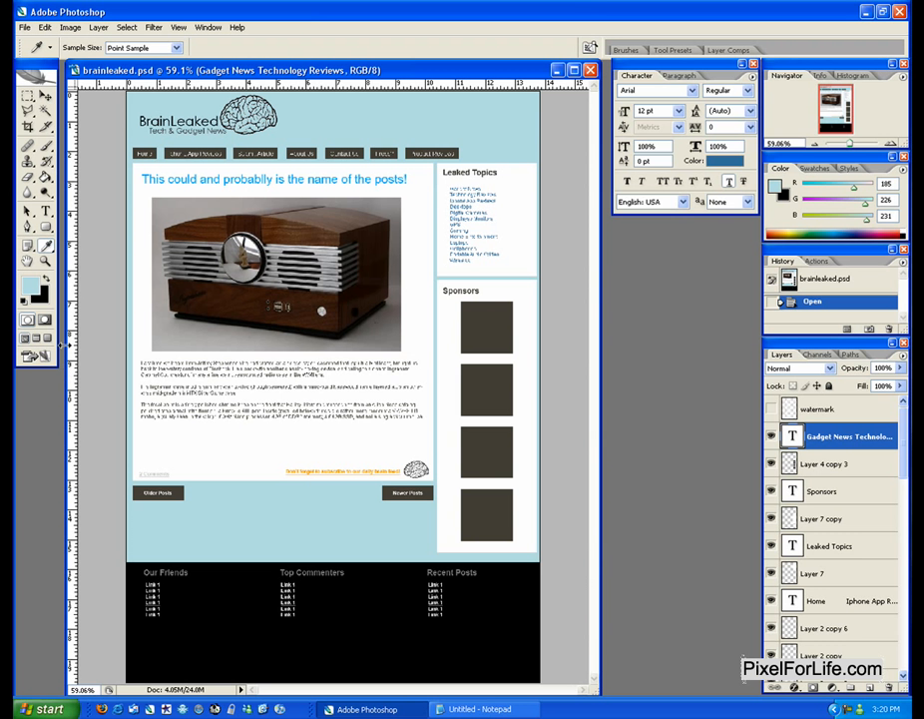
pyautogui.click(33, 282)
pyautogui.doubleClick(605, 550)
pyautogui.hotkey('ctrl', 'c')
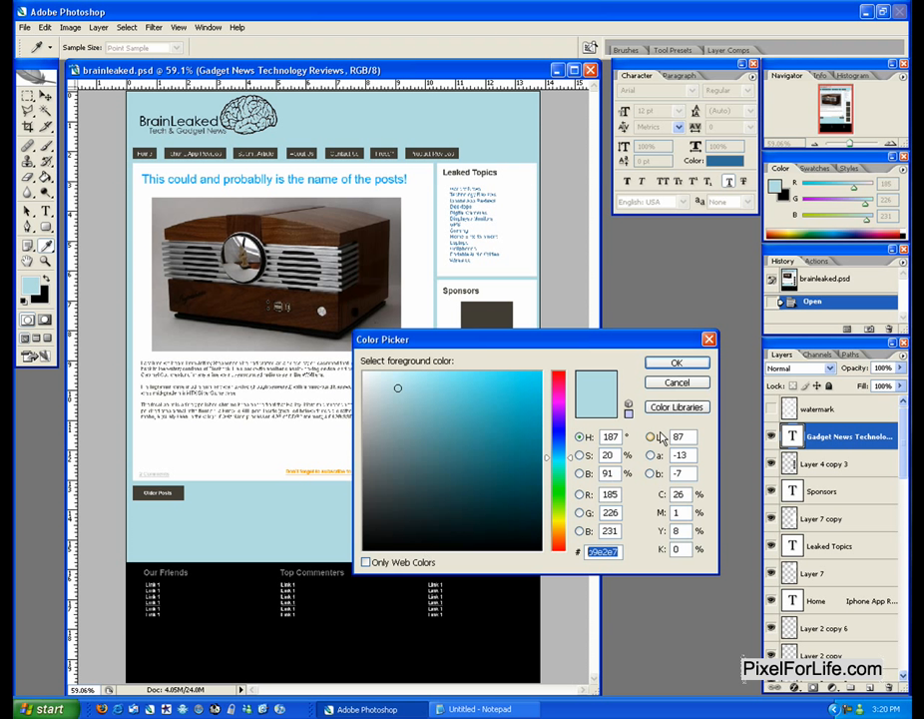
pyautogui.click(677, 383)
pyautogui.hotkey('alt', 'Tab')
pyautogui.hotkey('ctrl', 'v')
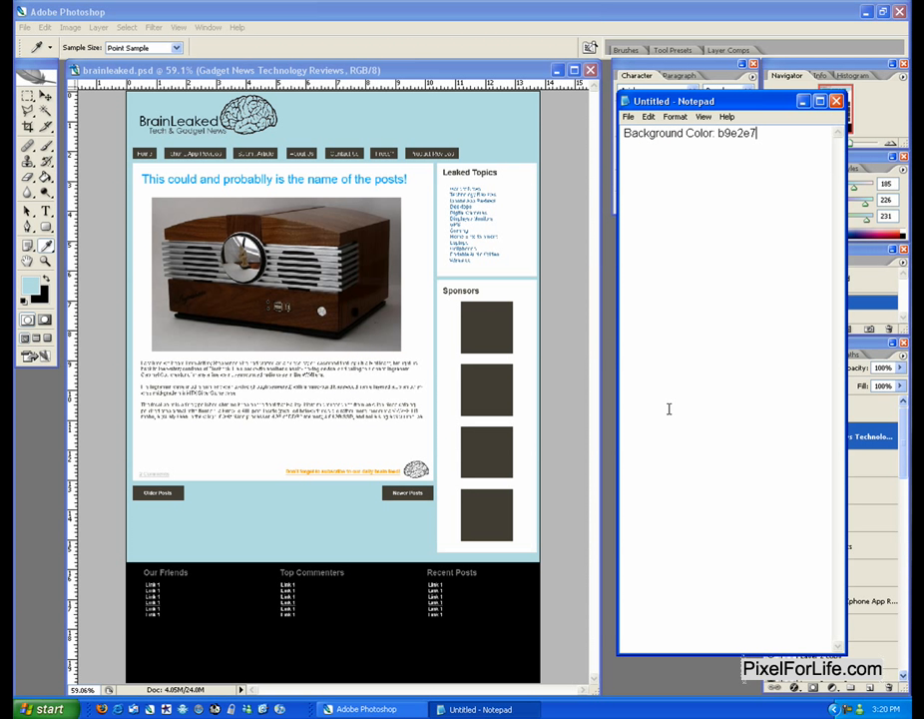
# Sample the dark fill of the navigation buttons and note it on a new line as "Top Button BG Color: 4c493f"
pyautogui.press('Return')
pyautogui.write('Top Button BG Color:')
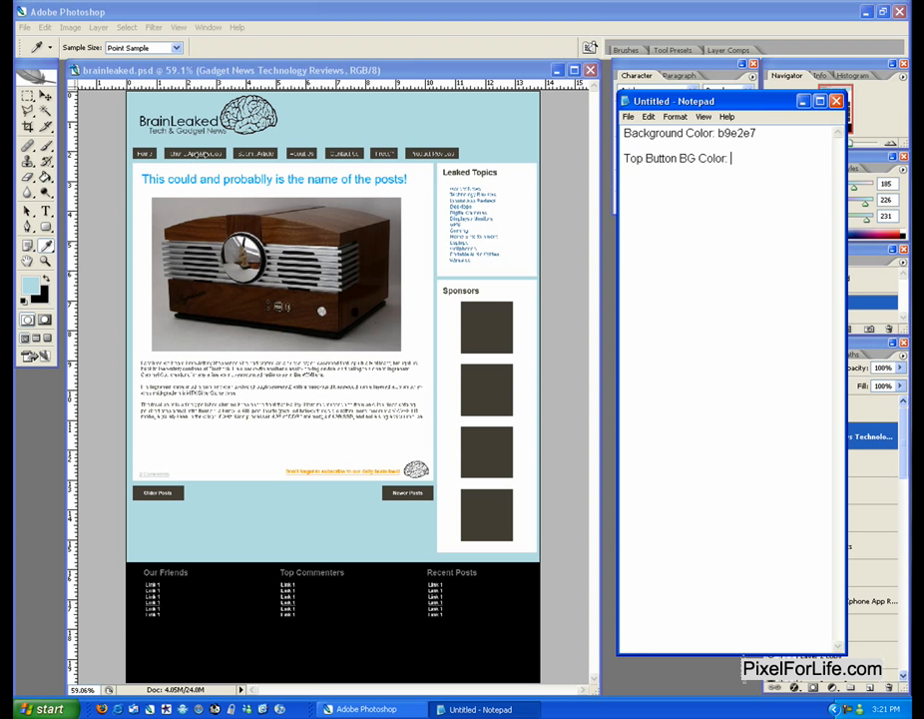
pyautogui.click(225, 152)
pyautogui.click(226, 150)
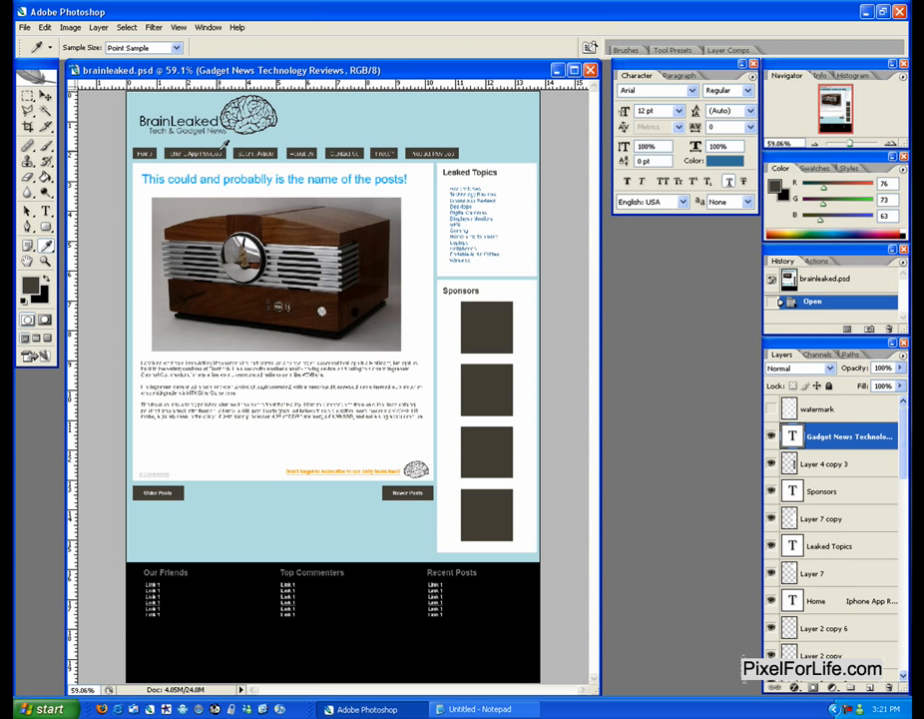
pyautogui.click(31, 286)
pyautogui.click(669, 382)
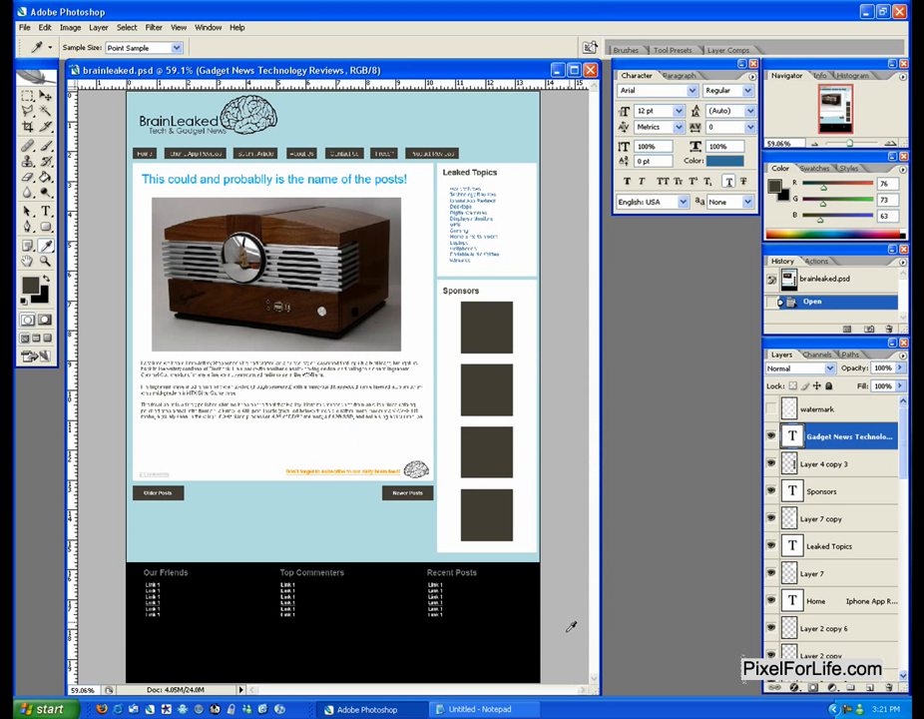
pyautogui.hotkey('alt', 'Tab')
pyautogui.write('4c493f')
pyautogui.press('Return')
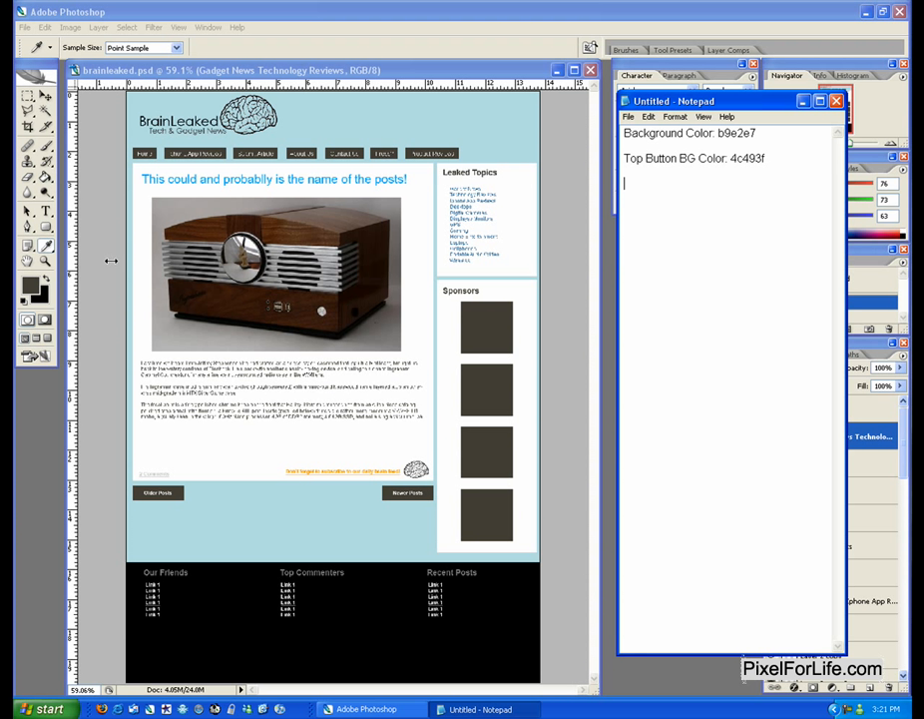
# Sample the blue of the Leaked Topics links and note it on a new line as "Side Bar Link Color: 3a78a4"
pyautogui.click(45, 261)
pyautogui.moveTo(443, 194); pyautogui.dragTo(481, 238)
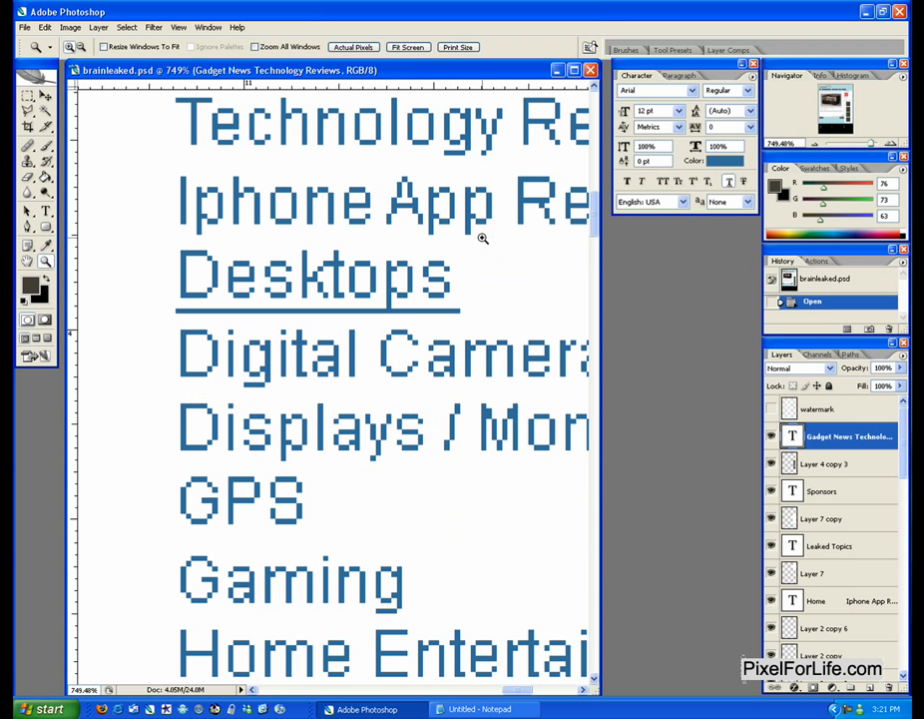
pyautogui.click(45, 244)
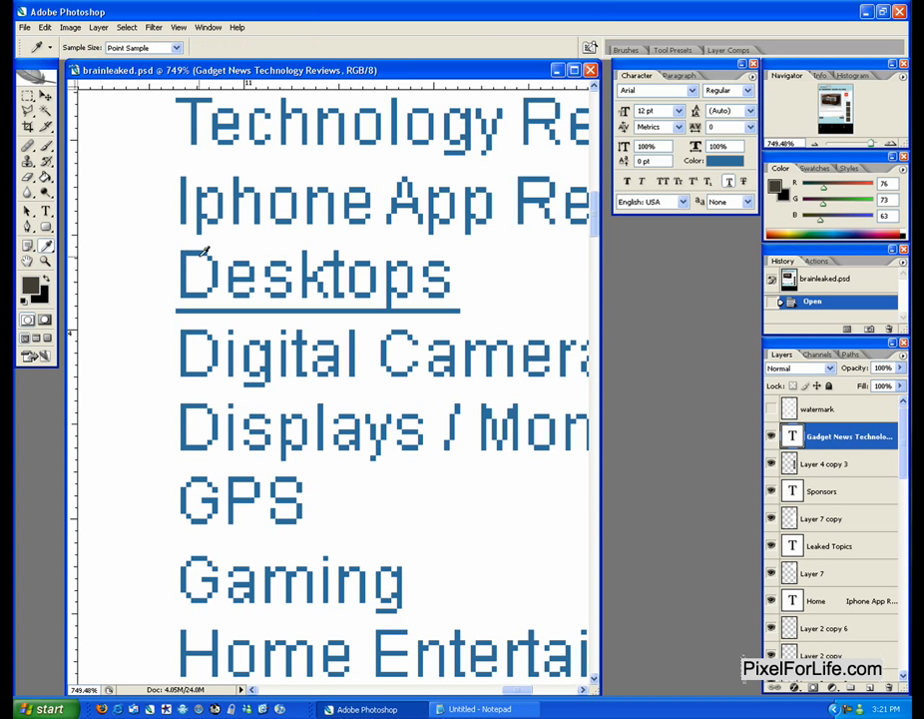
pyautogui.click(189, 252)
pyautogui.click(30, 286)
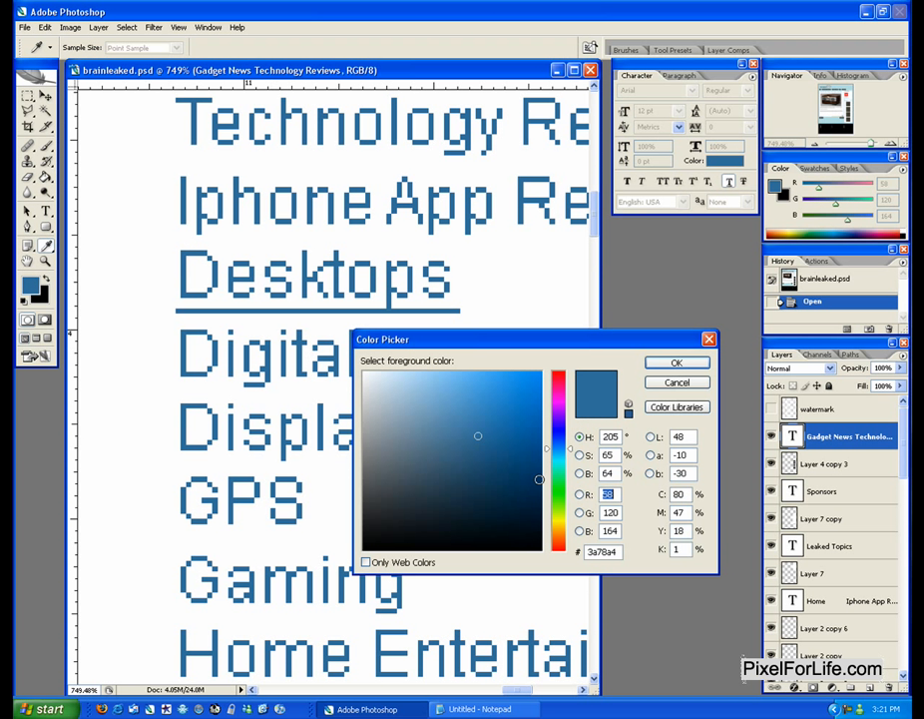
pyautogui.click(676, 383)
pyautogui.hotkey('alt', 'Tab')
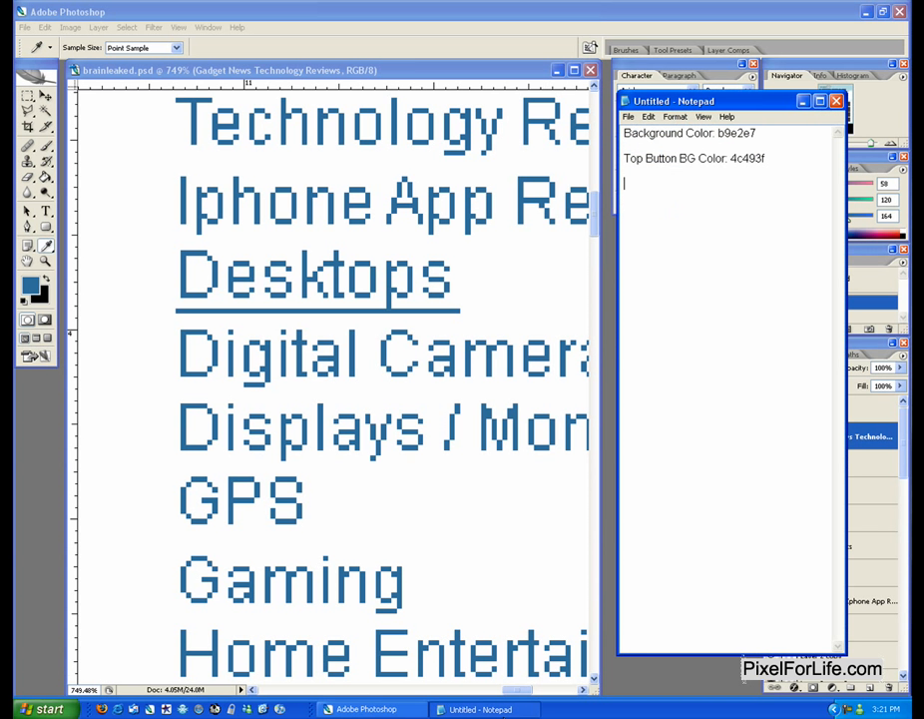
pyautogui.write('Side')
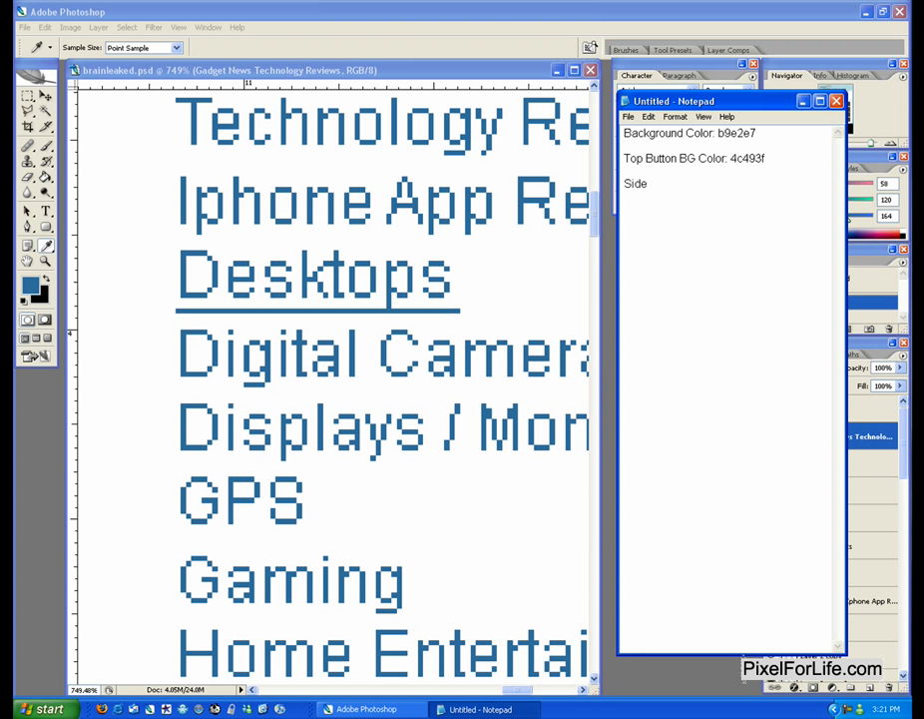
pyautogui.write(' Bar Link Color:')
pyautogui.write('3a78a4')
pyautogui.press('Return')
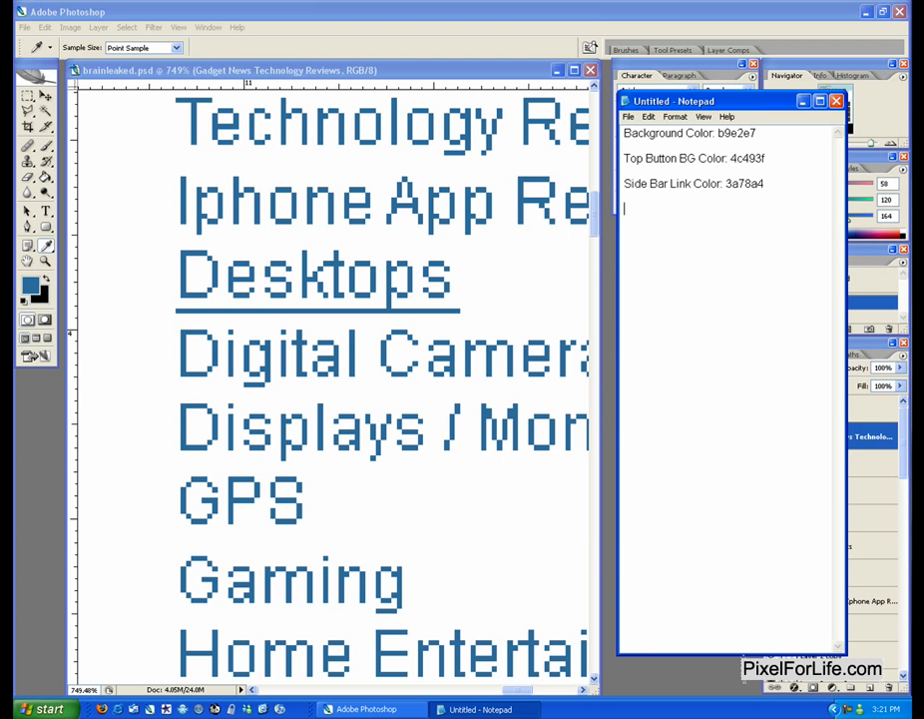
# Sample the bright blue of the post title in the mockup and copy its hex code
pyautogui.click(46, 261)
pyautogui.click(45, 262)
pyautogui.rightClick(120, 270)
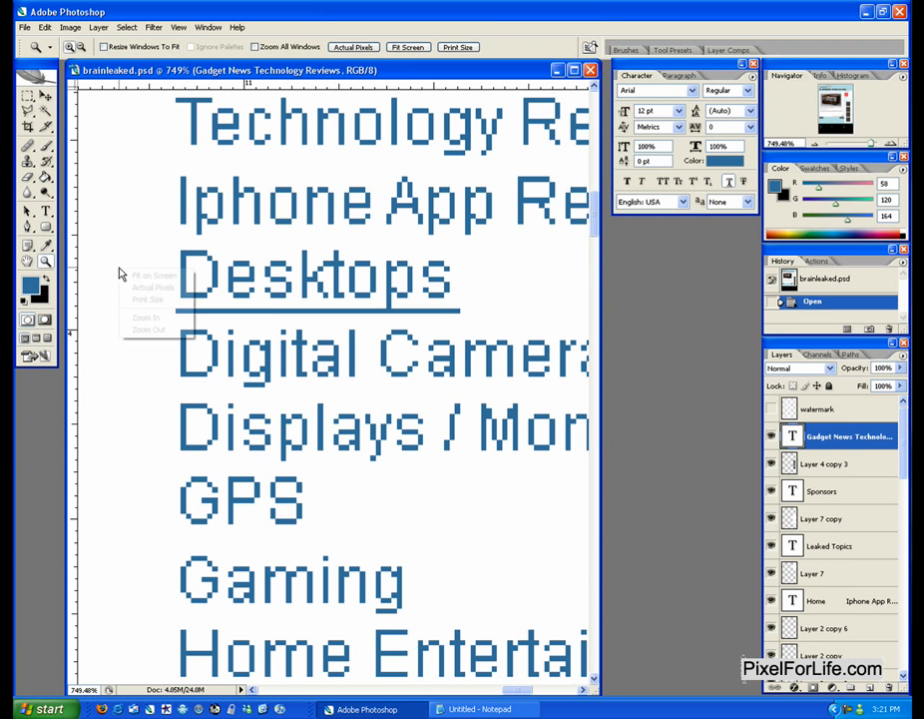
pyautogui.click(158, 287)
pyautogui.hotkey('alt', 'space')
pyautogui.moveTo(206, 371); pyautogui.dragTo(428, 185)
pyautogui.moveTo(378, 386); pyautogui.dragTo(419, 522)
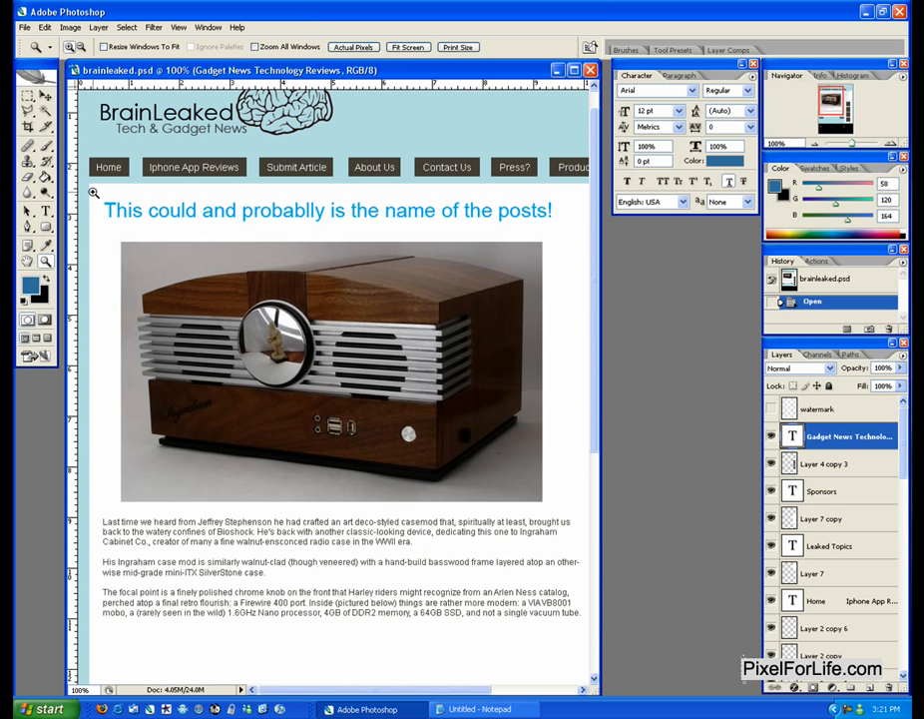
pyautogui.moveTo(93, 192); pyautogui.dragTo(147, 245)
pyautogui.click(46, 247)
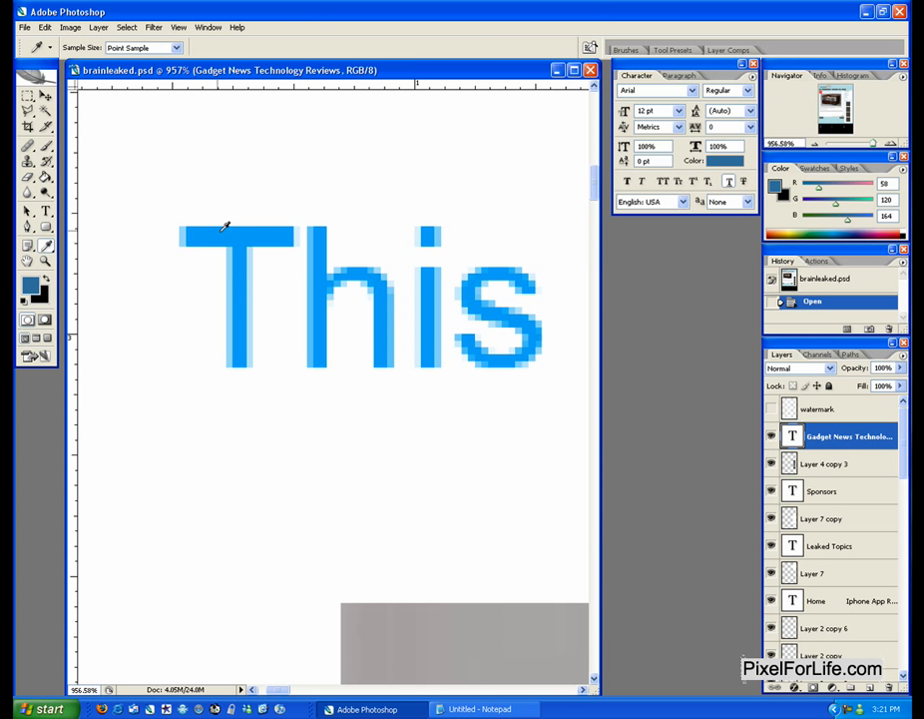
pyautogui.click(31, 285)
pyautogui.moveTo(616, 555); pyautogui.dragTo(550, 436)
pyautogui.hotkey('ctrl', 'c')
pyautogui.click(668, 384)
# Add the copied title color to the Notepad list as "H1: 00aeff"
pyautogui.click(467, 710)
pyautogui.write('H1:')
pyautogui.hotkey('ctrl', 'v')
# Examine the whole page mockup from header to footer for other colors worth documenting
pyautogui.click(48, 259)
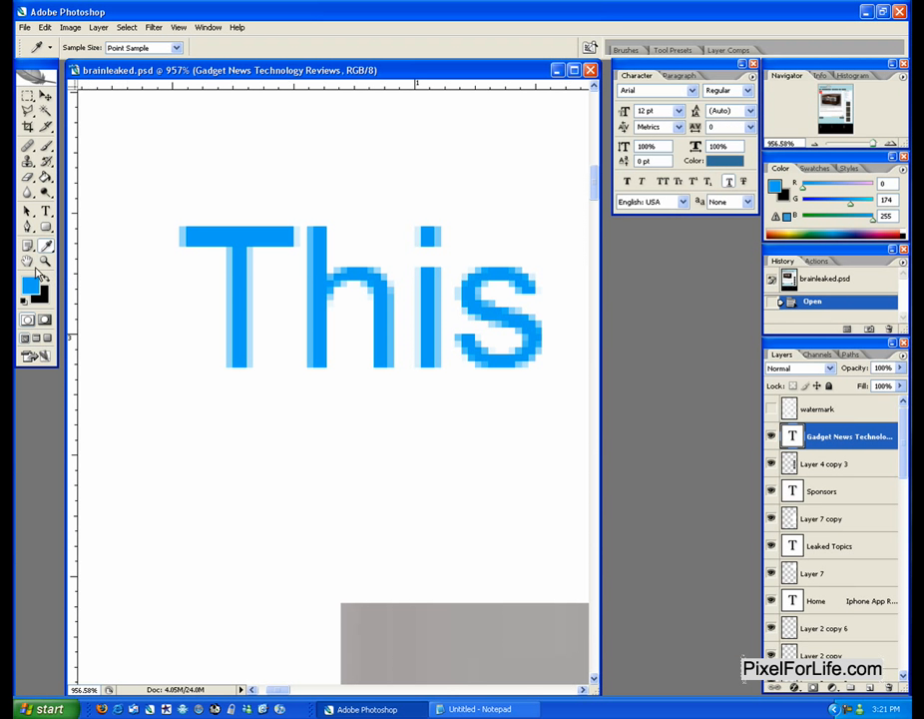
pyautogui.click(45, 260)
pyautogui.rightClick(196, 283)
pyautogui.click(214, 302)
pyautogui.moveTo(479, 455); pyautogui.dragTo(236, 221)
pyautogui.moveTo(236, 222); pyautogui.dragTo(459, 133)
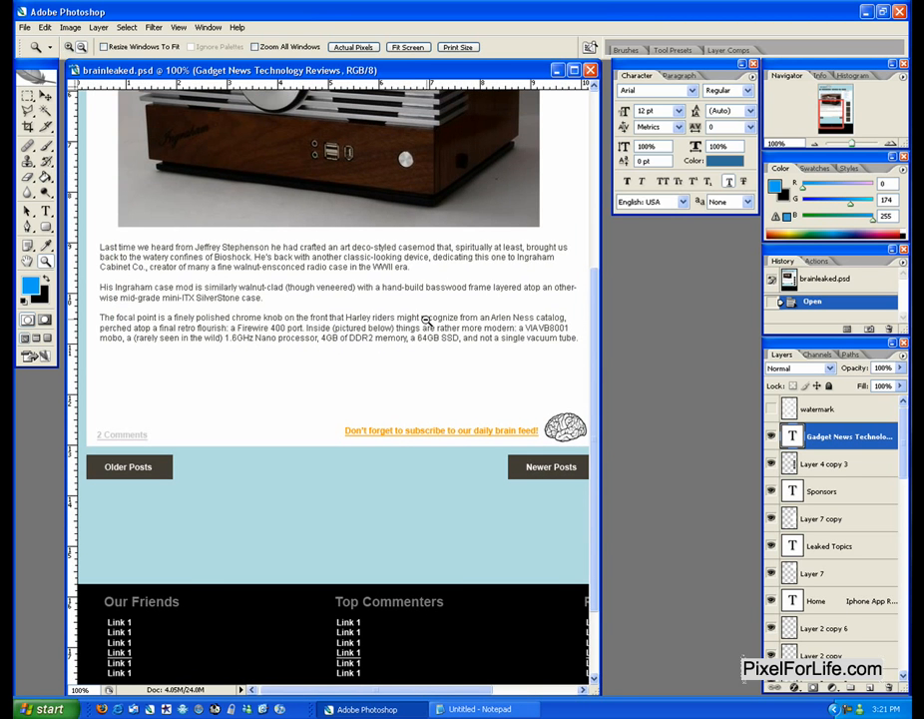
pyautogui.keyDown('alt'); pyautogui.click(429, 322); pyautogui.keyUp('alt')
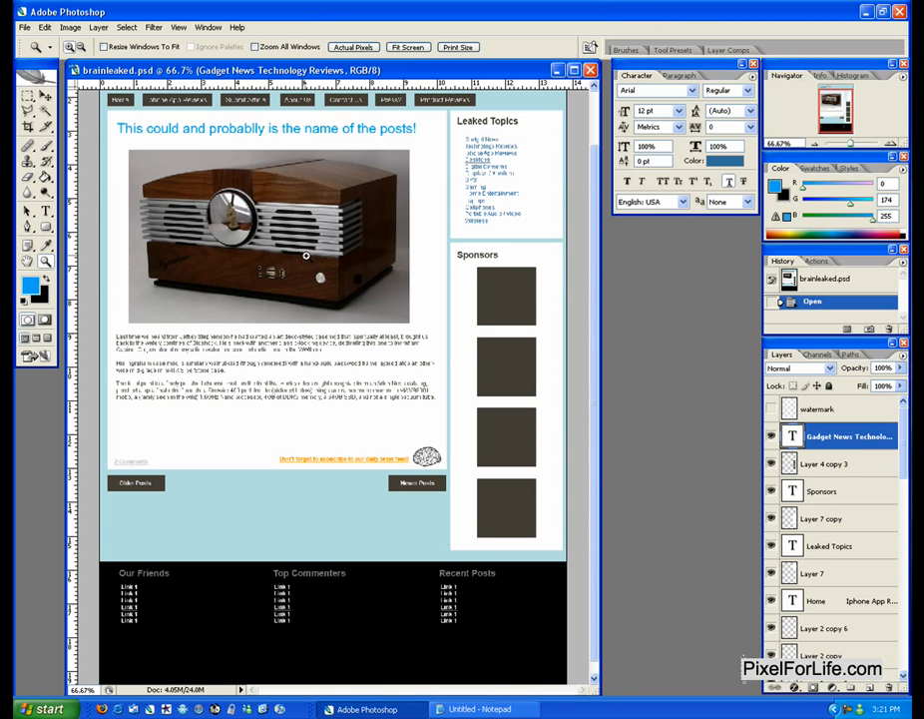
pyautogui.moveTo(306, 254); pyautogui.dragTo(341, 368)
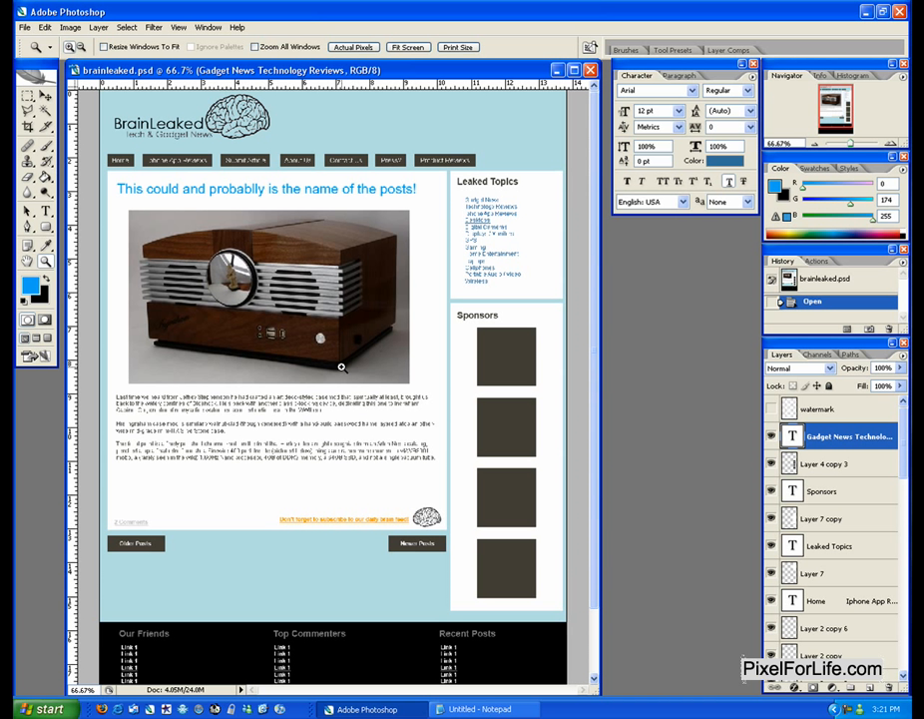
pyautogui.scroll(-3, 319, 409)
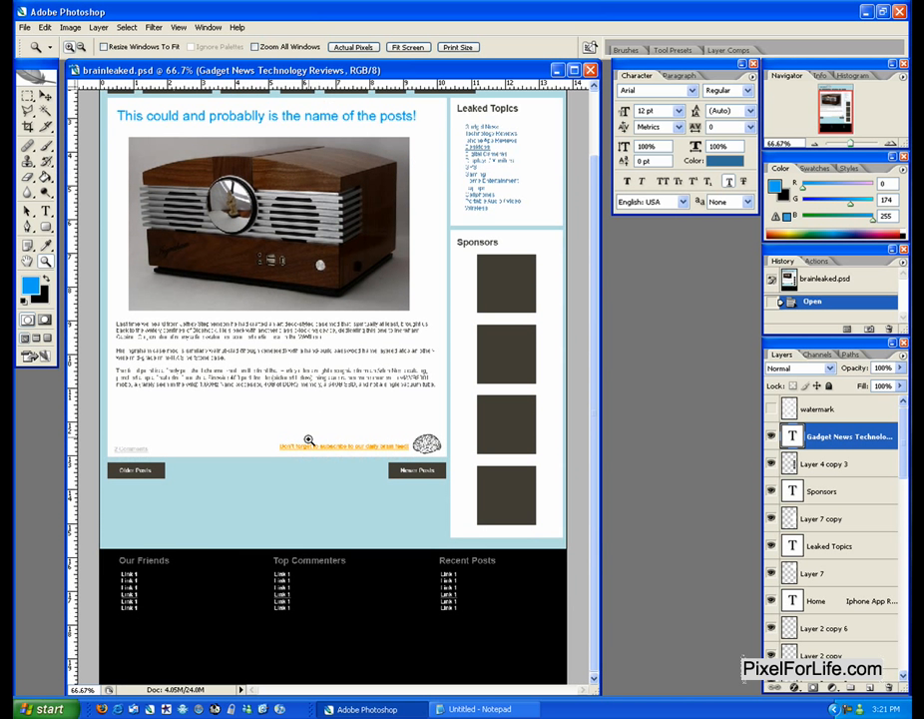
pyautogui.scroll(3, 307, 464)
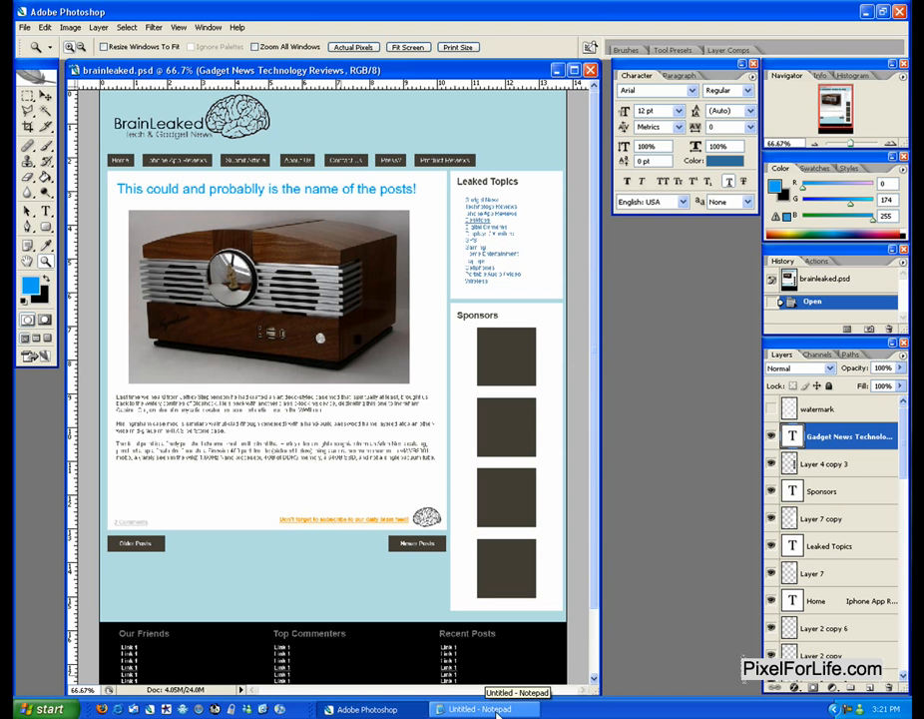
# Save the Notepad color list to the desktop as doc-colors
pyautogui.click(479, 709)
pyautogui.hotkey('ctrl', 's')
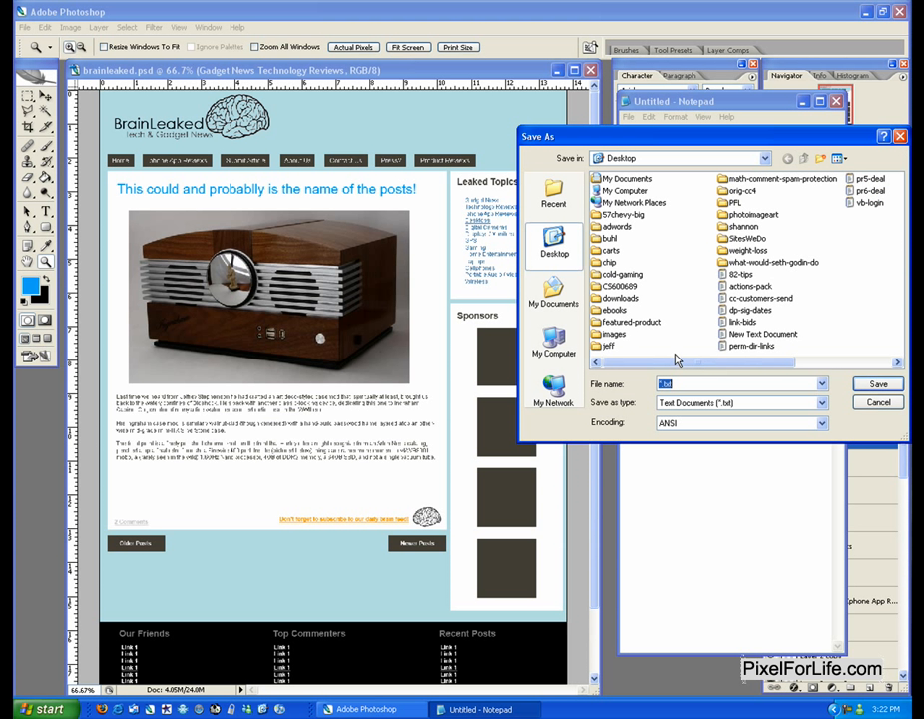
pyautogui.write('do')
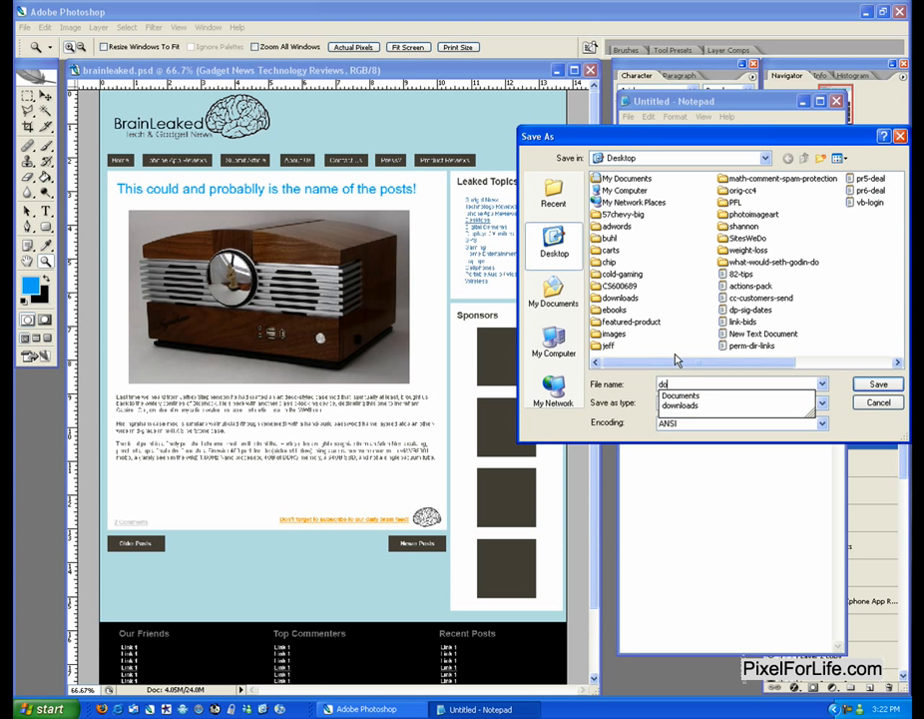
pyautogui.write('c-colors')
pyautogui.press('Return')
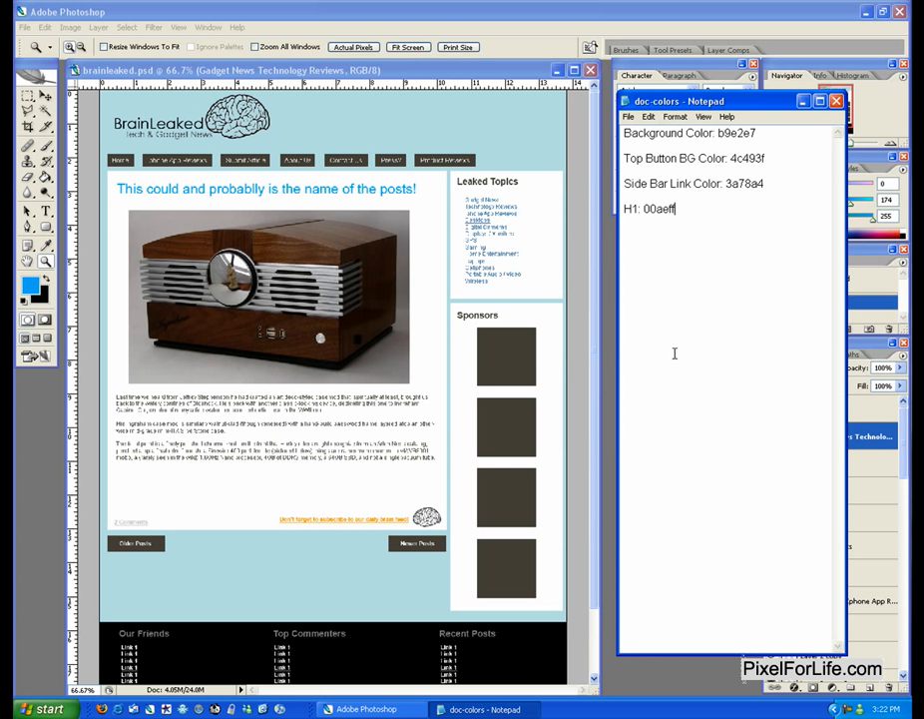
pyautogui.write('S')
pyautogui.click(628, 117)
pyautogui.click(640, 165)
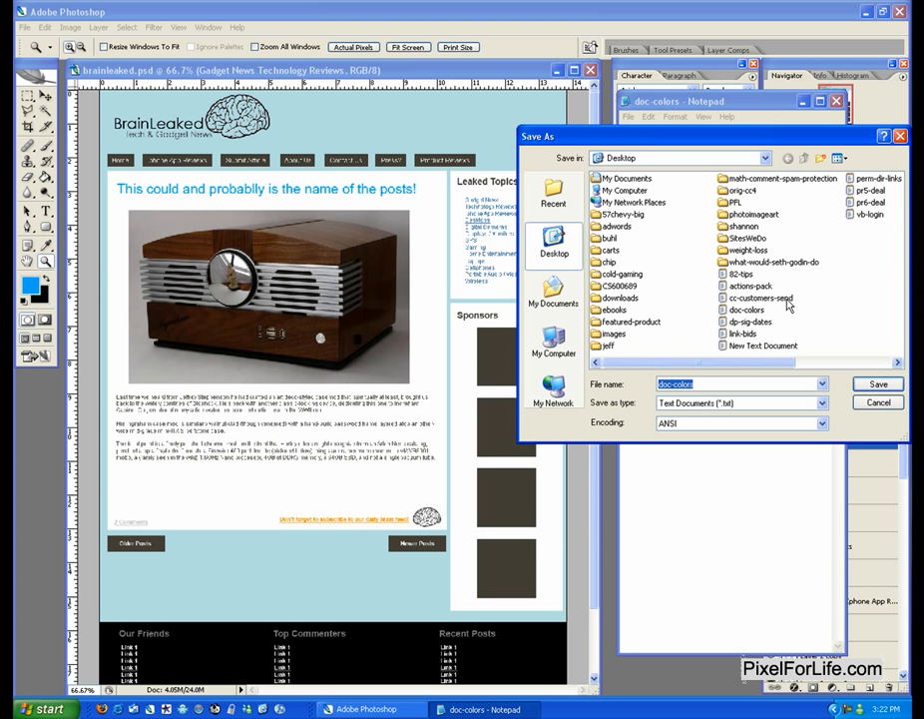
pyautogui.click(879, 402)
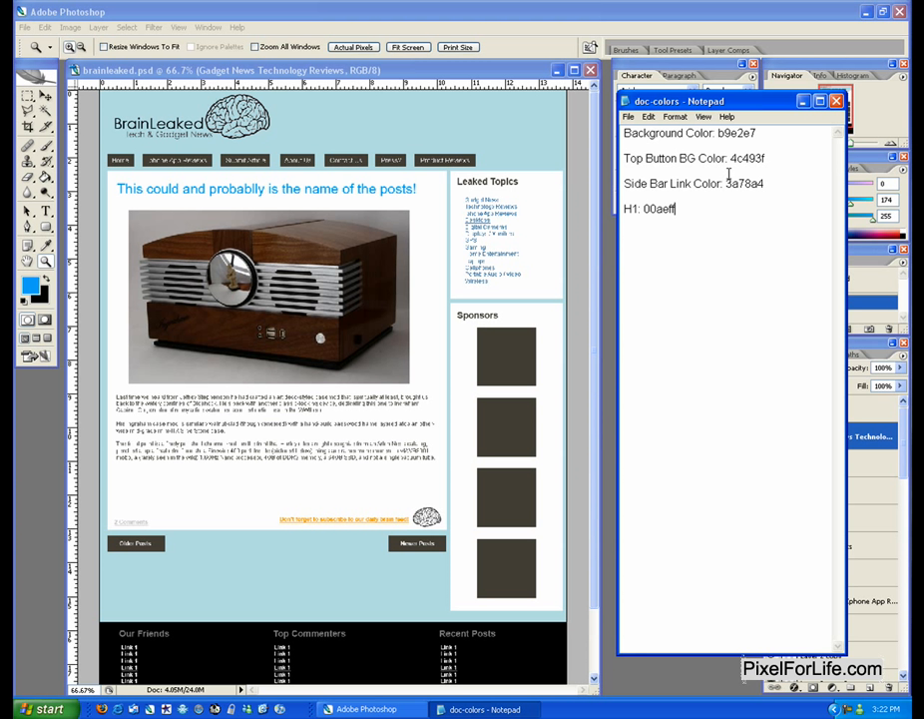
# Close the doc-colors text file, saving the changes to it
pyautogui.click(836, 102)
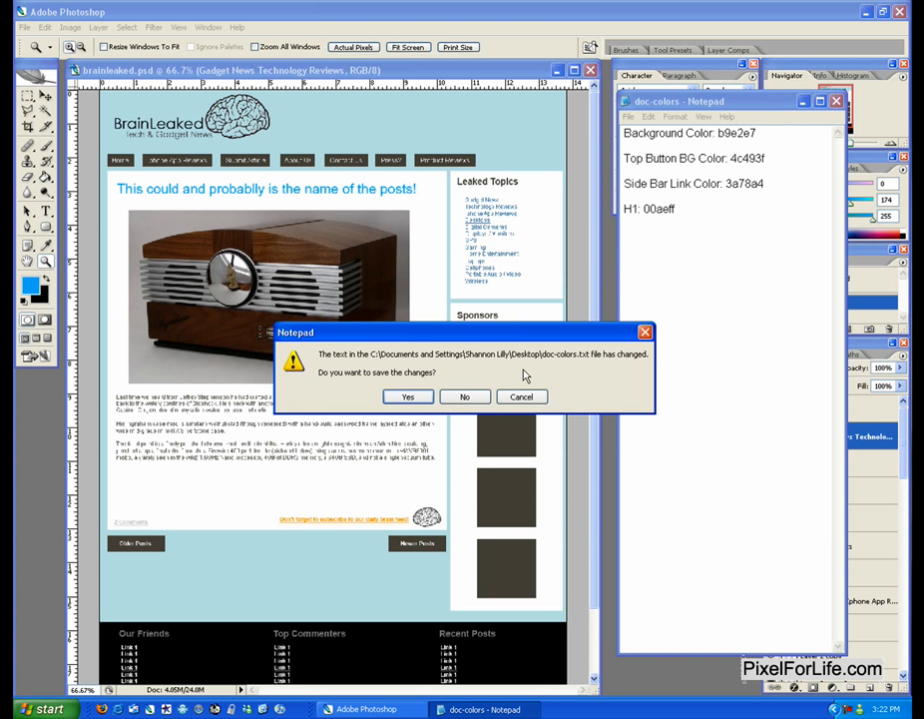
pyautogui.click(412, 395)
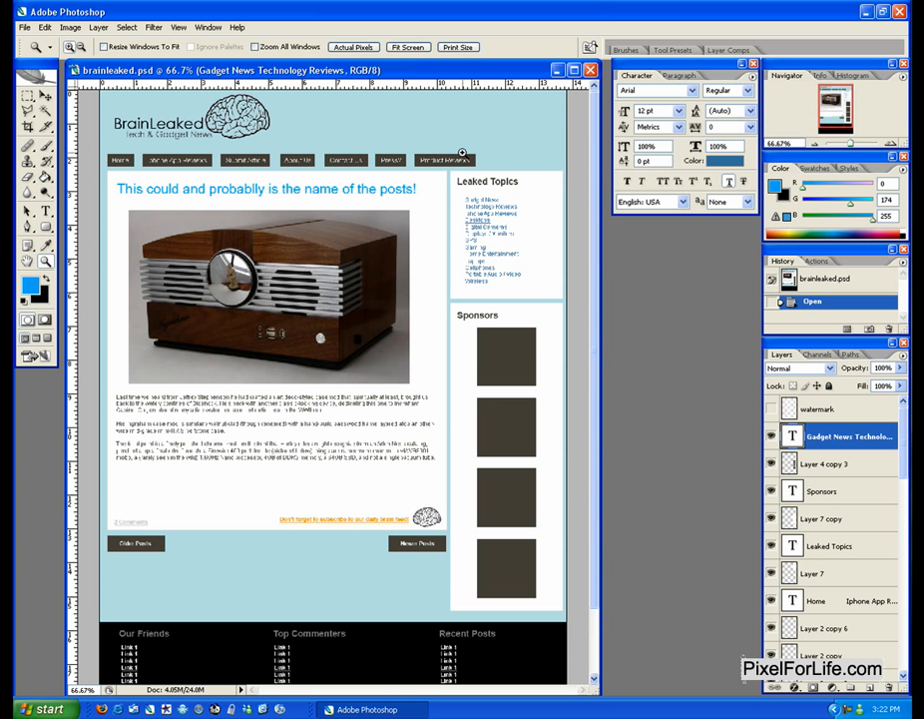
# Widen the mockup's document window to leave more room around the page
pyautogui.moveTo(596, 696); pyautogui.dragTo(713, 688)
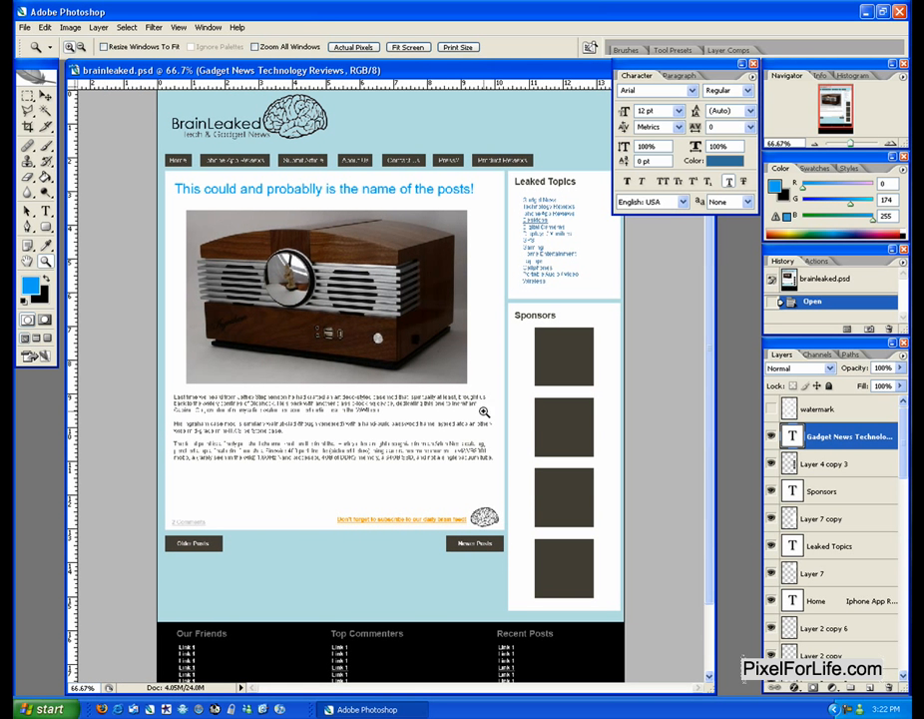
pyautogui.scroll(-3, 377, 341)
pyautogui.scroll(4, 371, 354)
pyautogui.scroll(-3, 518, 329)
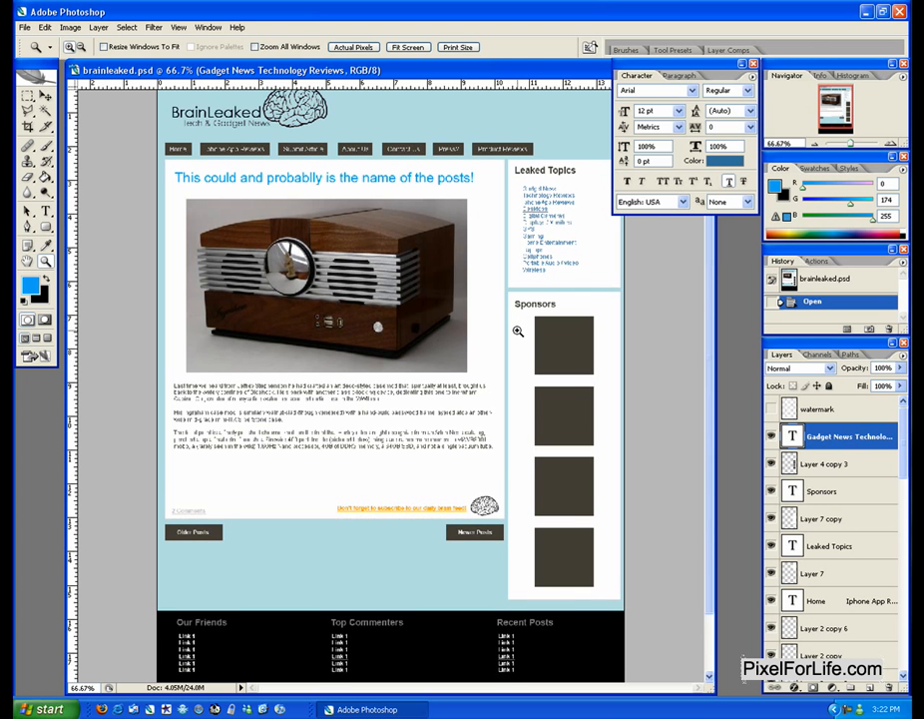
pyautogui.scroll(3, 518, 330)
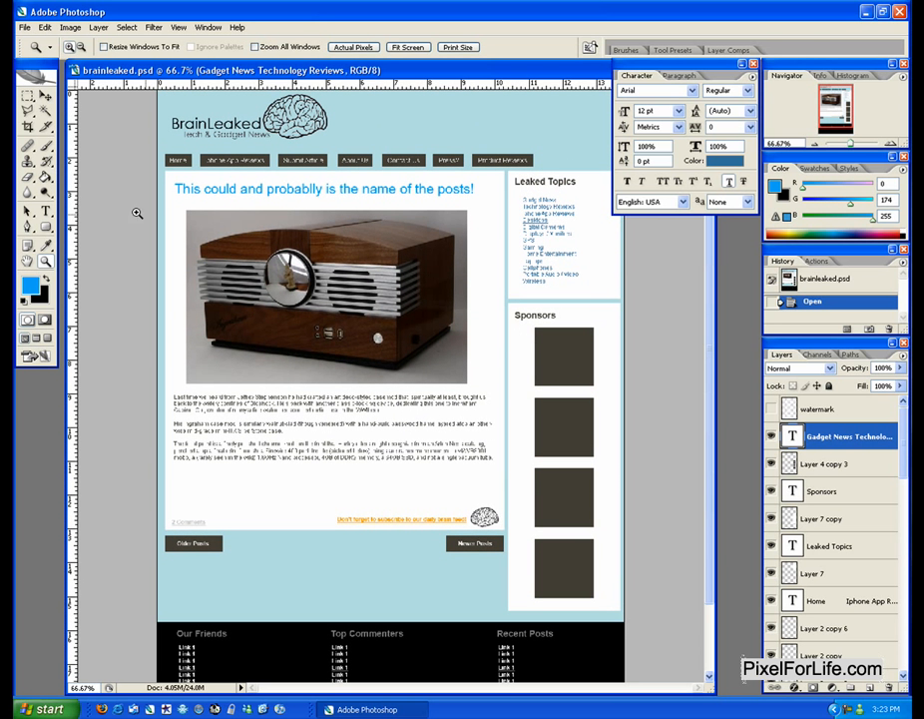
# Draw one slice around the header logo and another across the full width of the navigation bar with the Slice tool
pyautogui.click(45, 127)
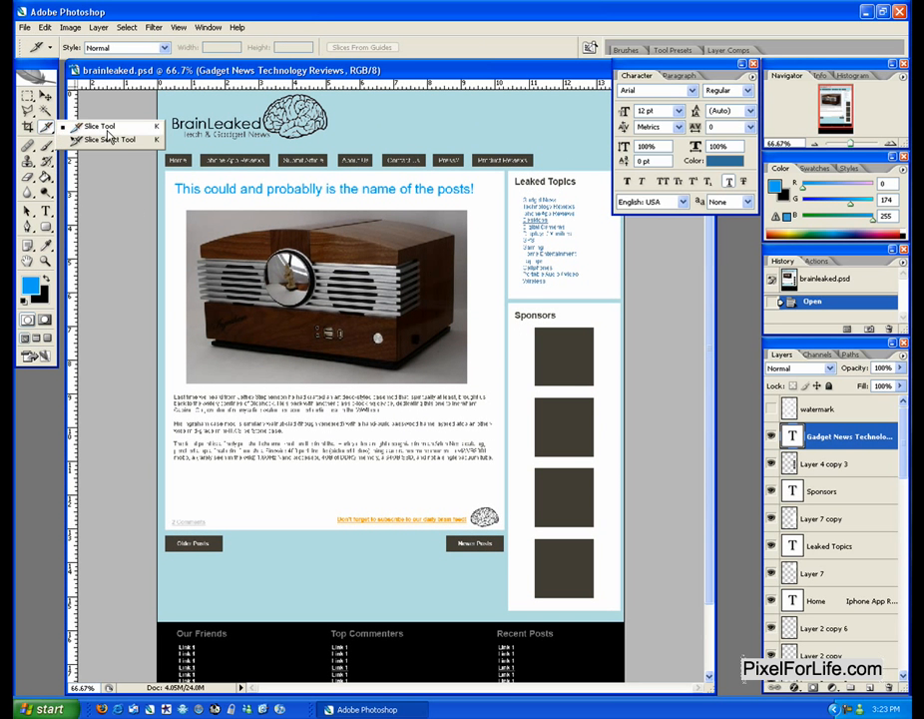
pyautogui.moveTo(149, 147); pyautogui.dragTo(359, 92)
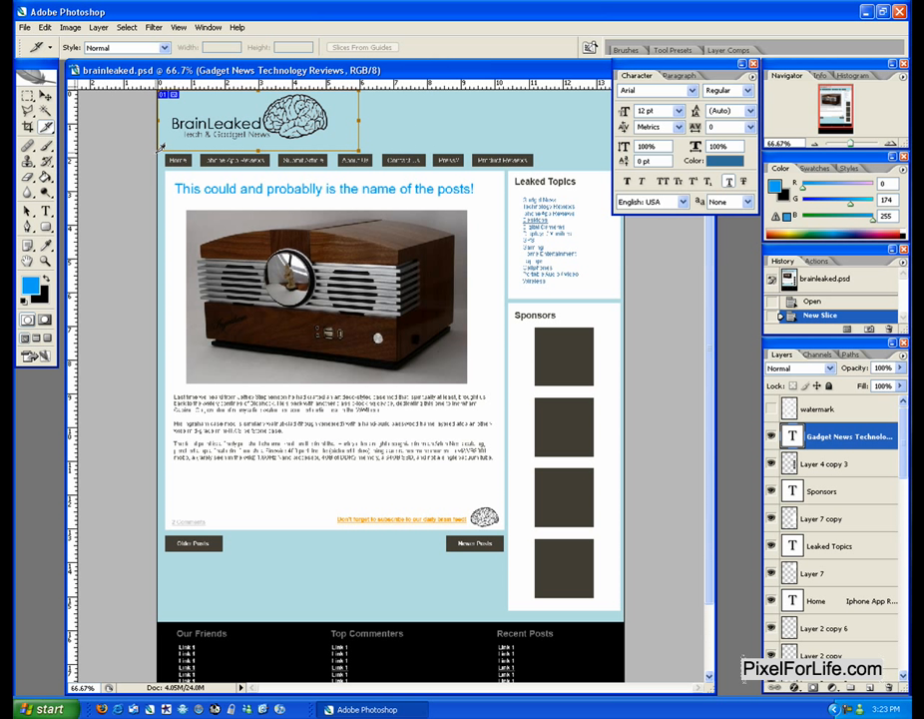
pyautogui.click(51, 132)
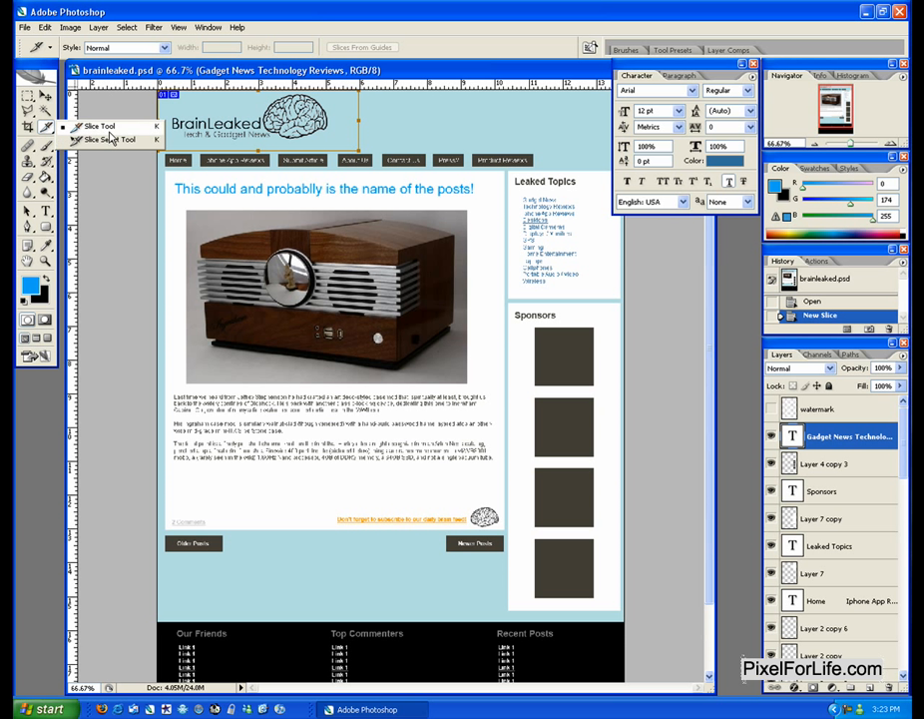
pyautogui.click(94, 129)
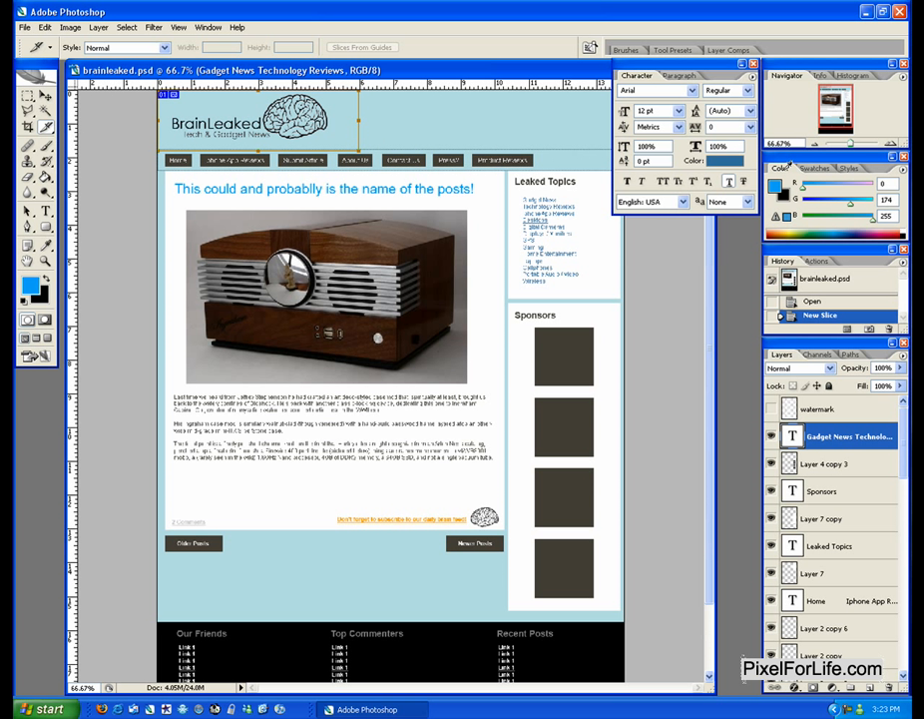
pyautogui.moveTo(158, 150); pyautogui.dragTo(786, 169)
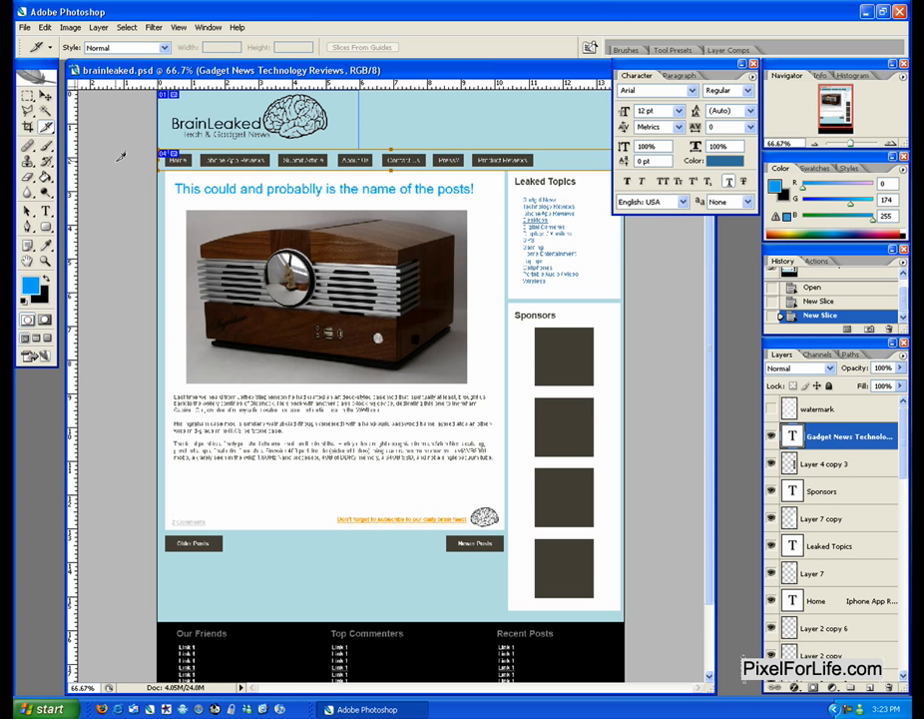
# Adjust the navigation-bar slice's upper edge with the Slice Select tool to meet the logo slice's lower edge exactly, leaving no gap
pyautogui.press('z')
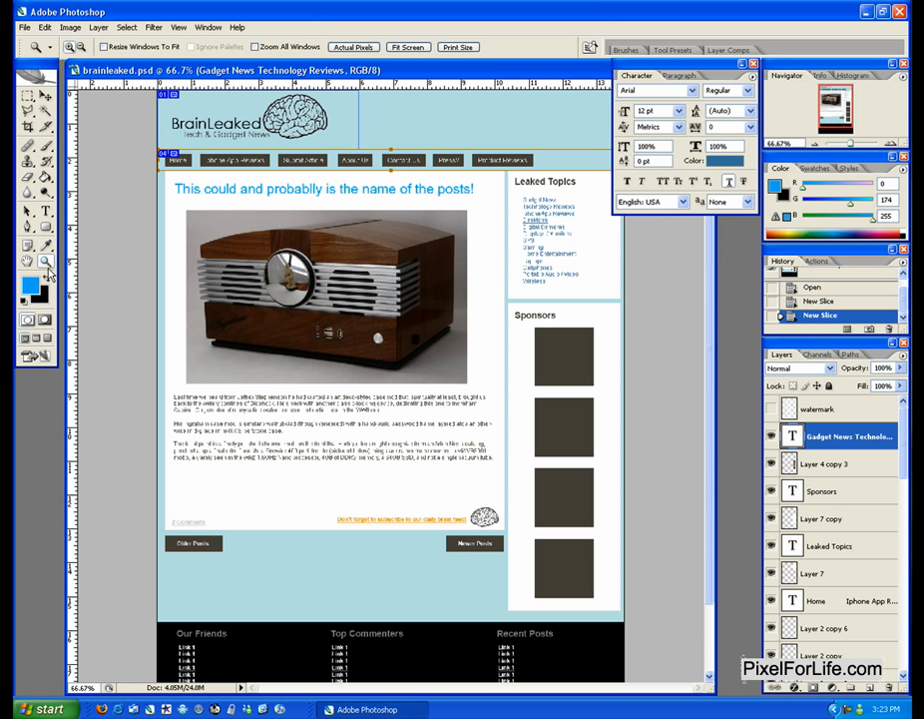
pyautogui.moveTo(316, 145); pyautogui.dragTo(355, 171)
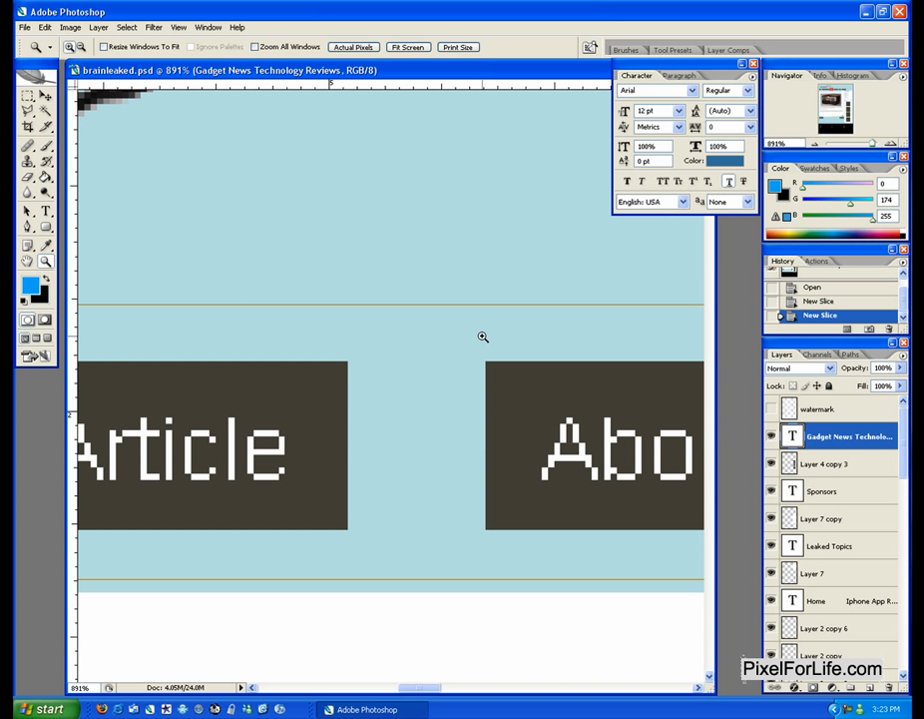
pyautogui.press('space')
pyautogui.moveTo(485, 357); pyautogui.dragTo(331, 468)
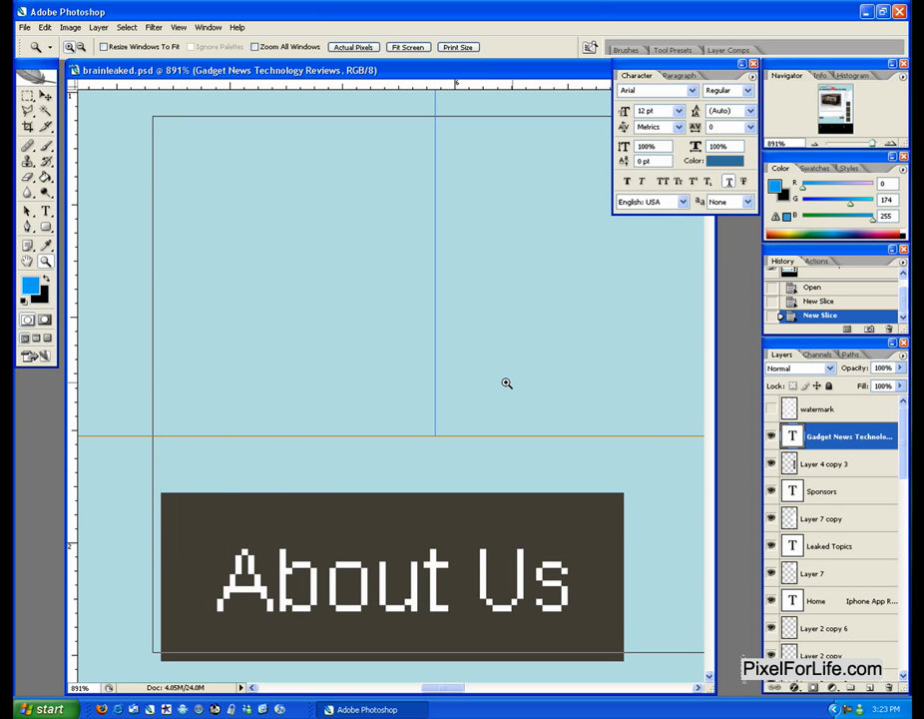
pyautogui.click(506, 381)
pyautogui.click(322, 458)
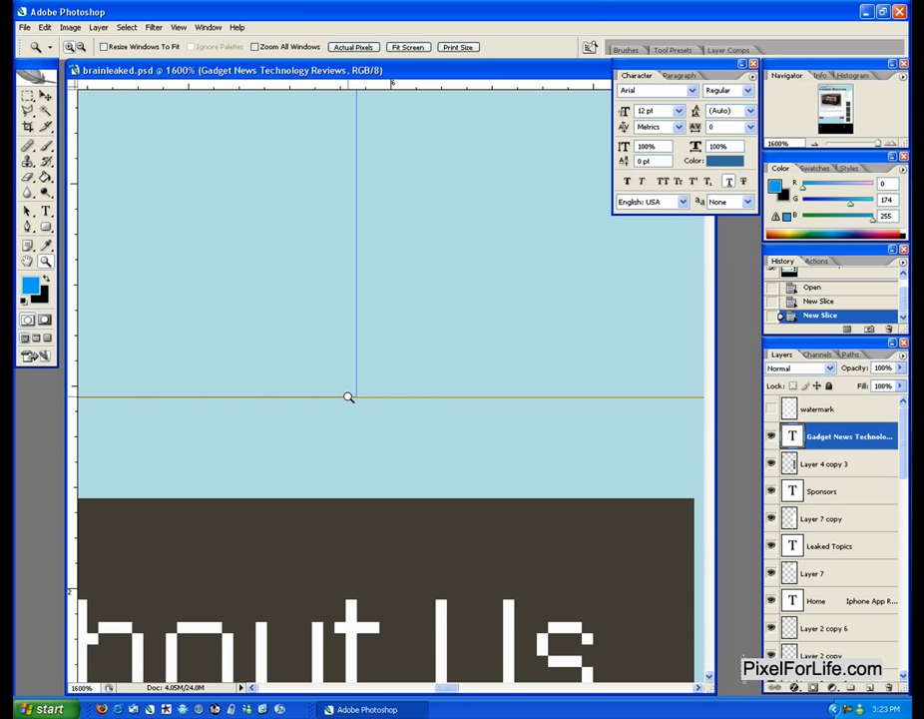
pyautogui.moveTo(45, 127); pyautogui.dragTo(96, 139)
pyautogui.click(403, 441)
pyautogui.click(432, 336)
pyautogui.click(371, 455)
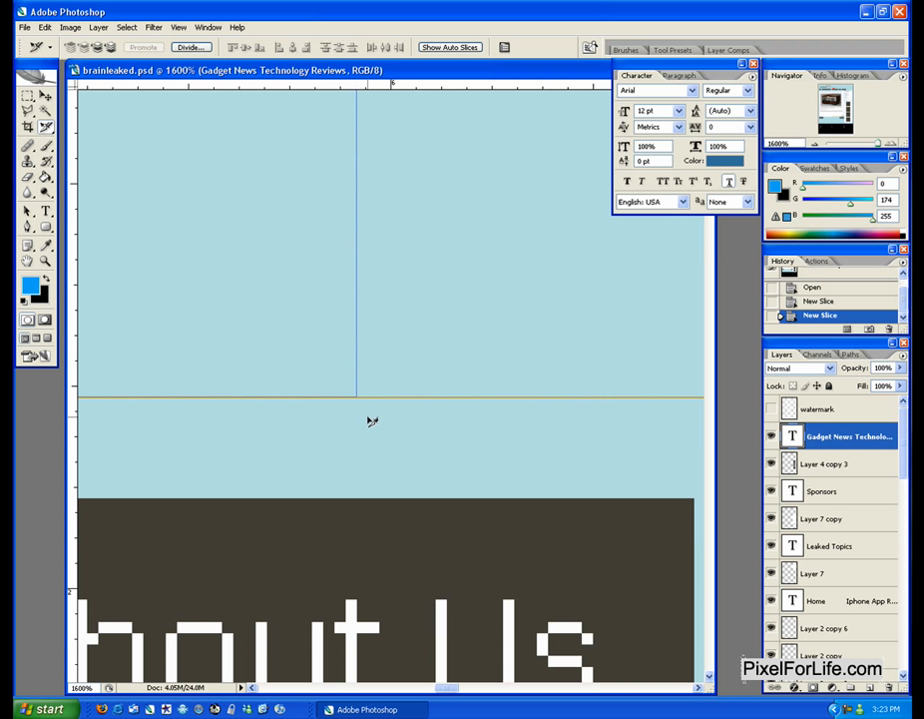
pyautogui.moveTo(370, 397); pyautogui.dragTo(337, 397)
pyautogui.click(343, 383)
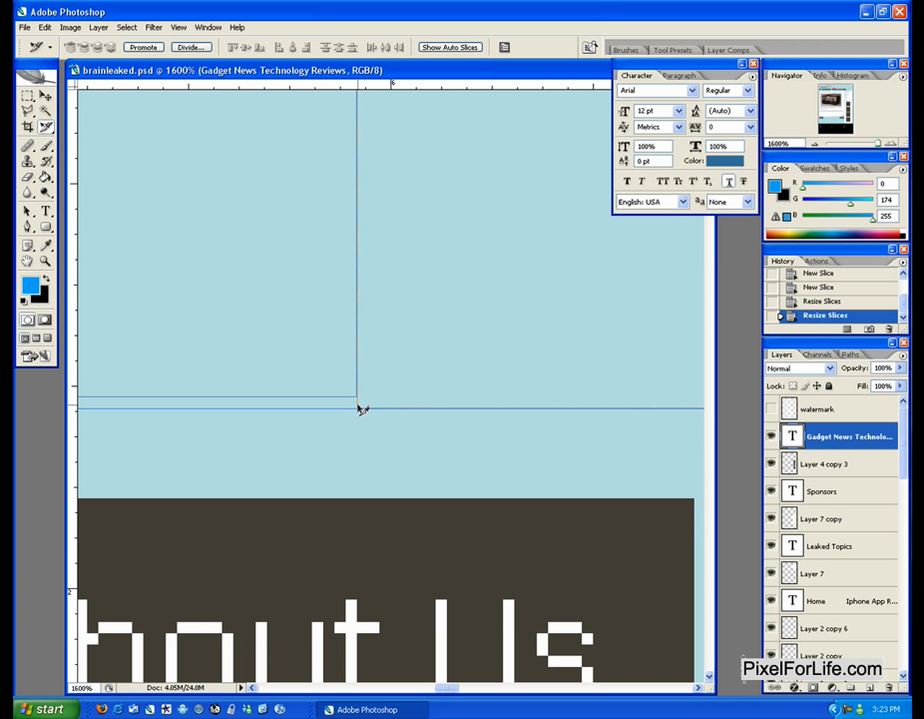
pyautogui.click(362, 420)
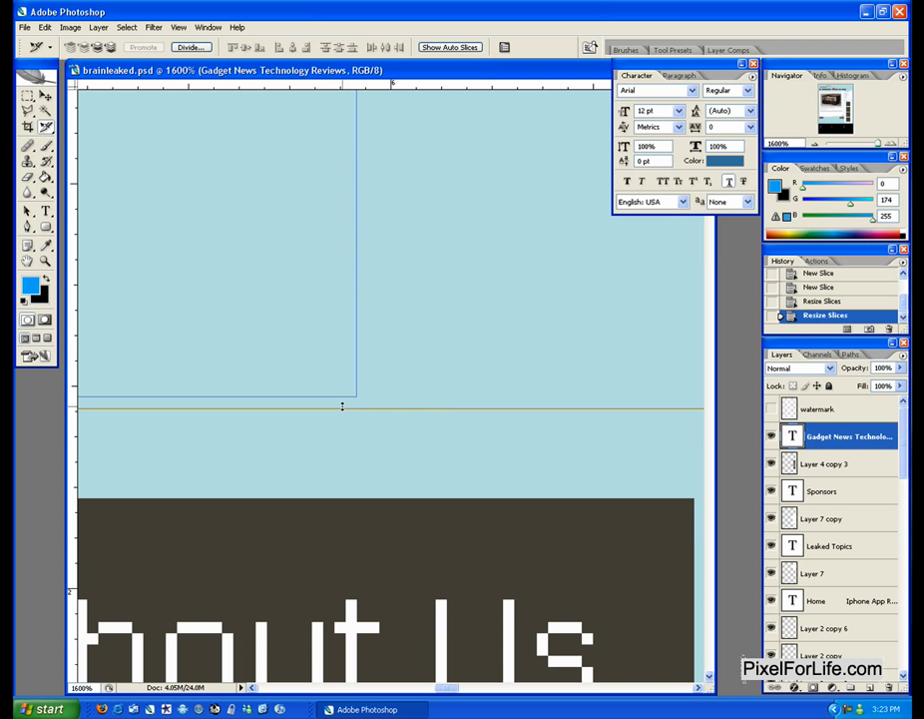
pyautogui.moveTo(319, 406); pyautogui.dragTo(368, 397)
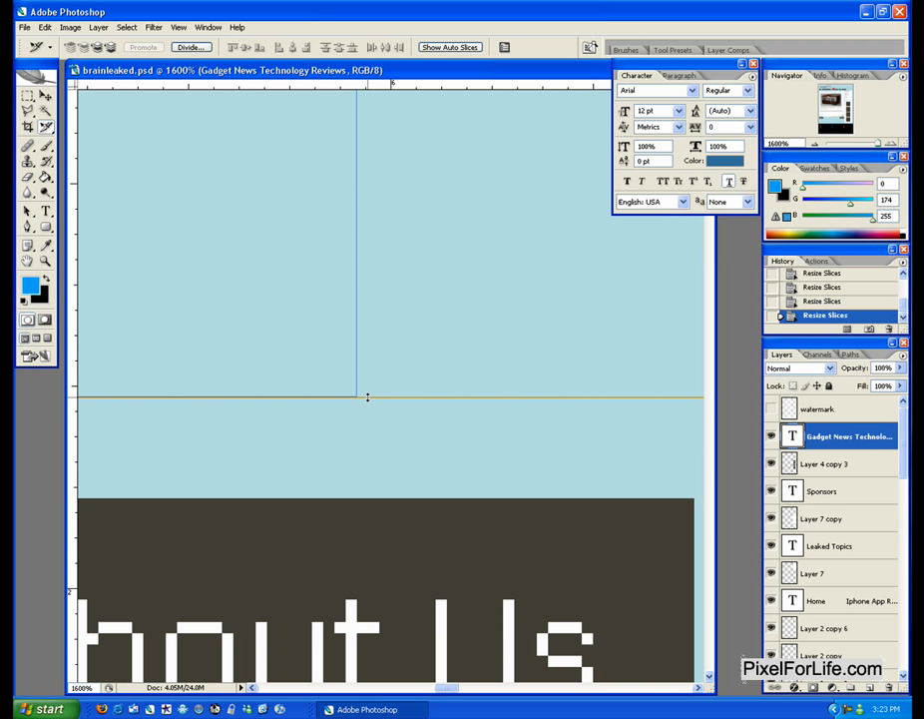
pyautogui.click(423, 355)
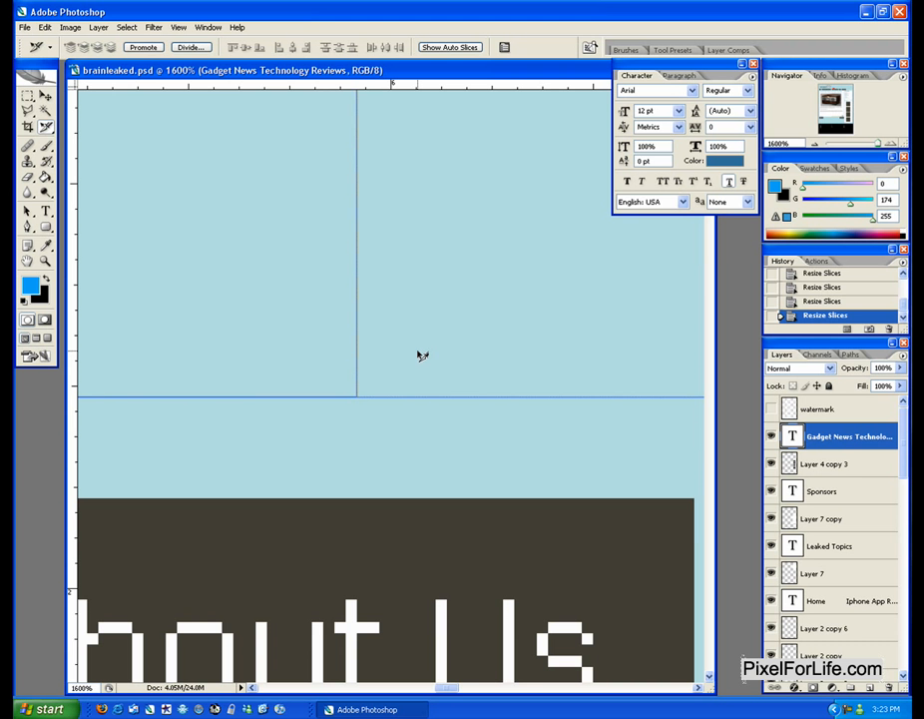
# Examine the sliced mockup at actual pixels and in full, from header to footer, for areas that need slicing
pyautogui.press('z')
pyautogui.rightClick(215, 303)
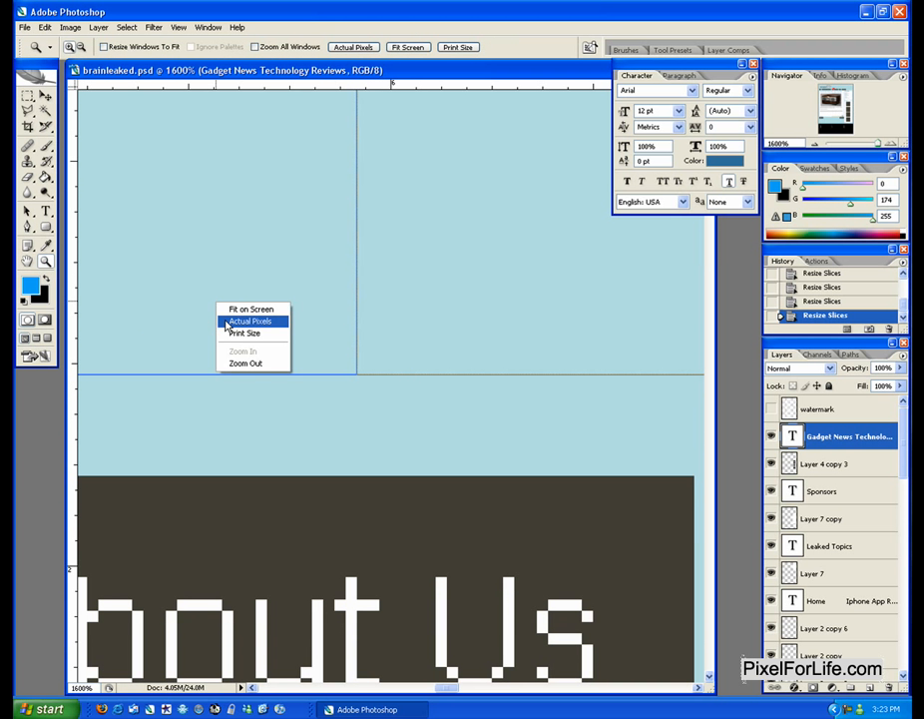
pyautogui.click(227, 320)
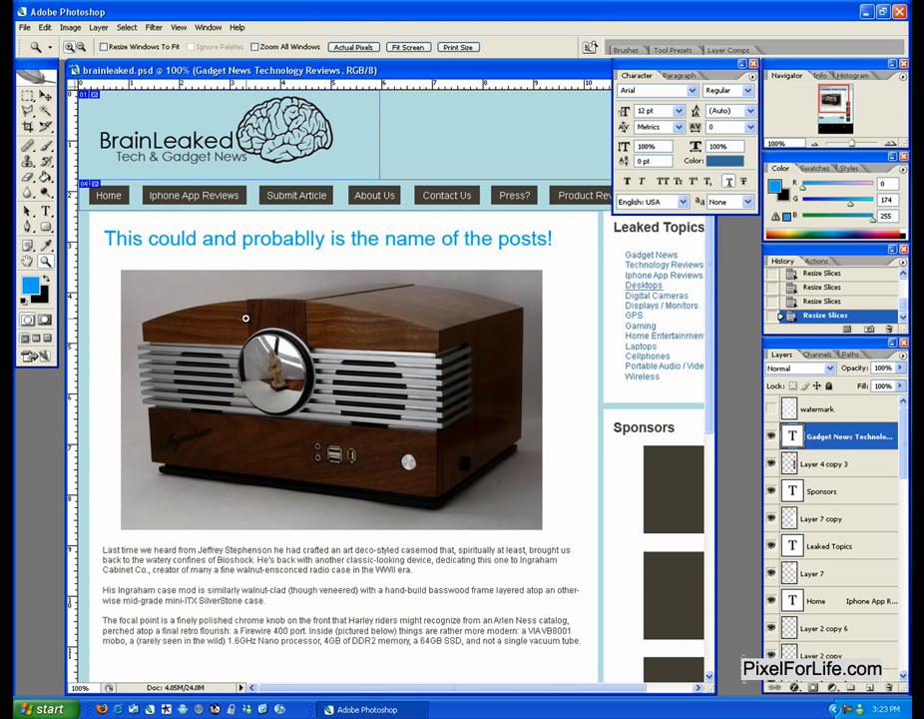
pyautogui.click(46, 126)
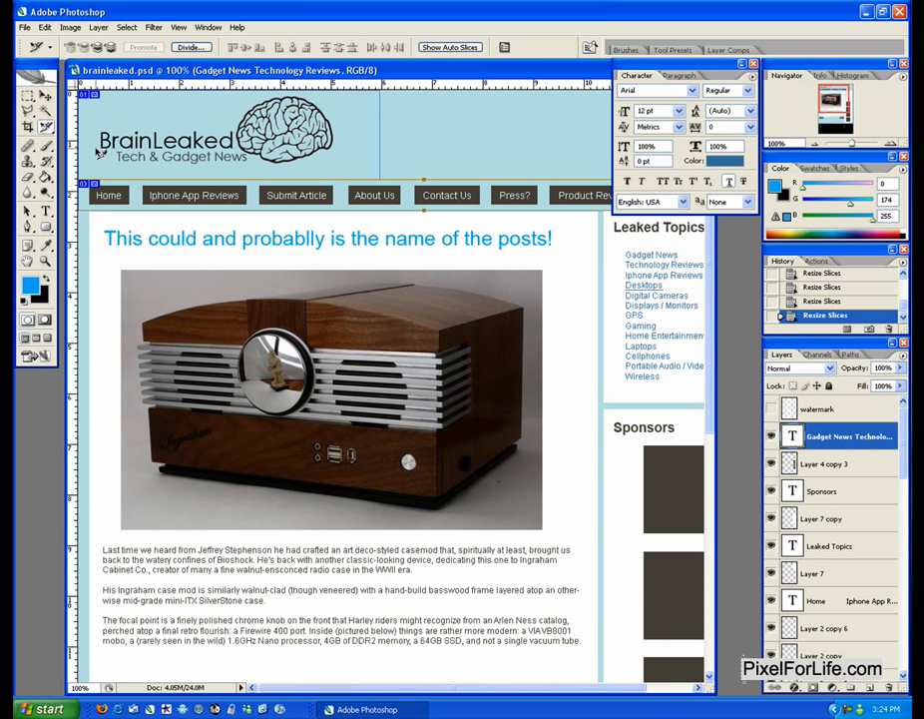
pyautogui.click(45, 262)
pyautogui.moveTo(84, 125); pyautogui.dragTo(123, 210)
pyautogui.moveTo(164, 496); pyautogui.dragTo(303, 244)
pyautogui.moveTo(649, 330); pyautogui.dragTo(89, 364)
pyautogui.moveTo(579, 363); pyautogui.dragTo(164, 380)
pyautogui.moveTo(579, 381); pyautogui.dragTo(165, 395)
pyautogui.moveTo(644, 394); pyautogui.dragTo(129, 396)
pyautogui.moveTo(644, 393); pyautogui.dragTo(45, 424)
pyautogui.moveTo(694, 415); pyautogui.dragTo(227, 412)
pyautogui.moveTo(641, 404); pyautogui.dragTo(195, 401)
pyautogui.moveTo(624, 393); pyautogui.dragTo(325, 386)
pyautogui.moveTo(542, 387); pyautogui.dragTo(321, 385)
pyautogui.rightClick(471, 378)
pyautogui.click(509, 396)
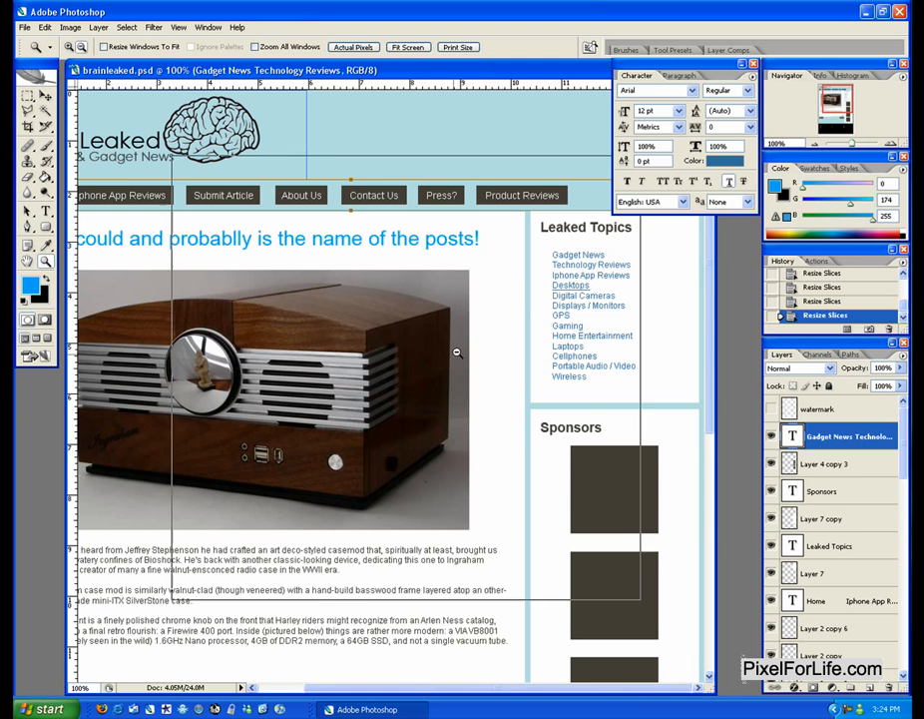
pyautogui.keyDown('alt'); pyautogui.click(460, 344); pyautogui.keyUp('alt')
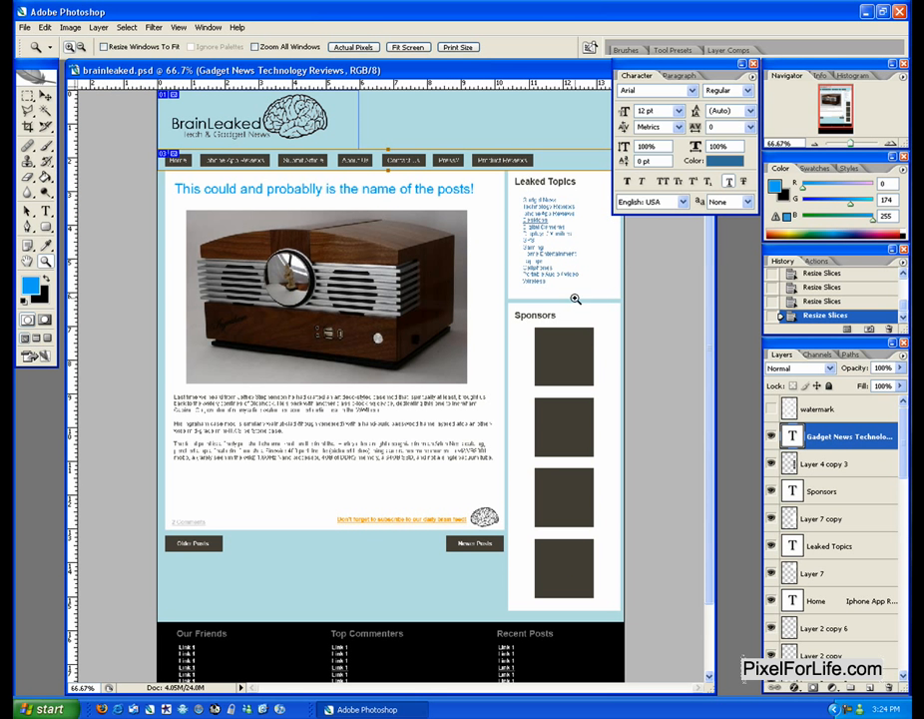
pyautogui.scroll(-3, 259, 399)
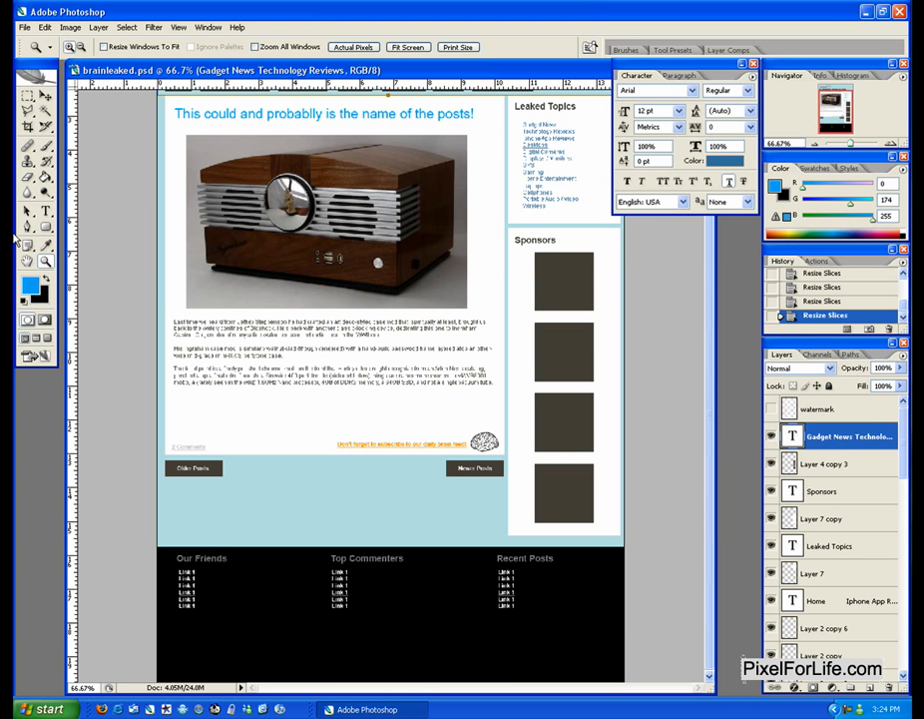
pyautogui.scroll(3, 126, 216)
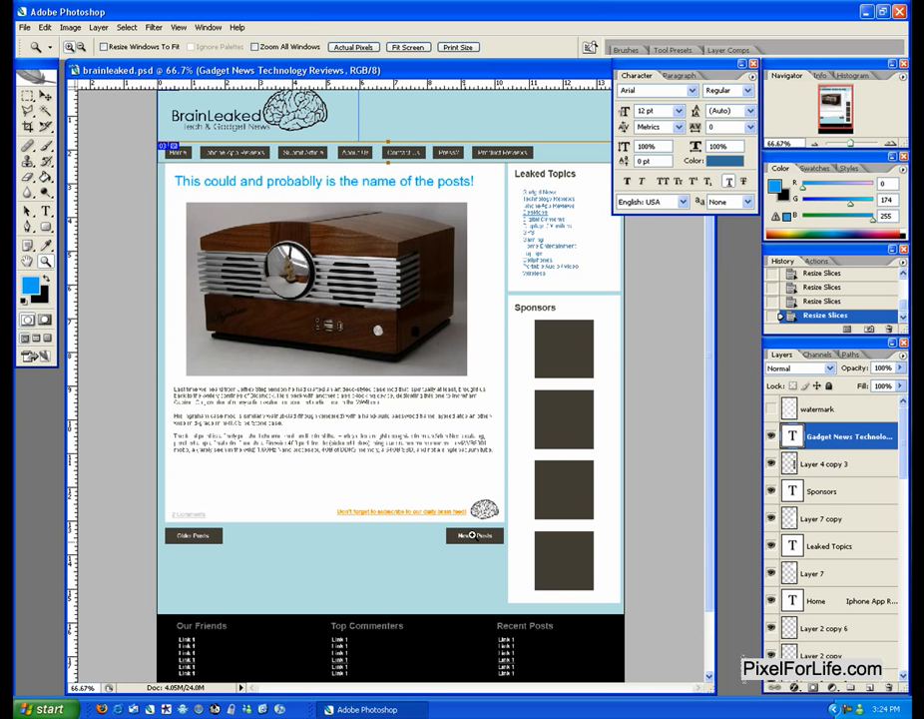
pyautogui.scroll(1, 519, 430)
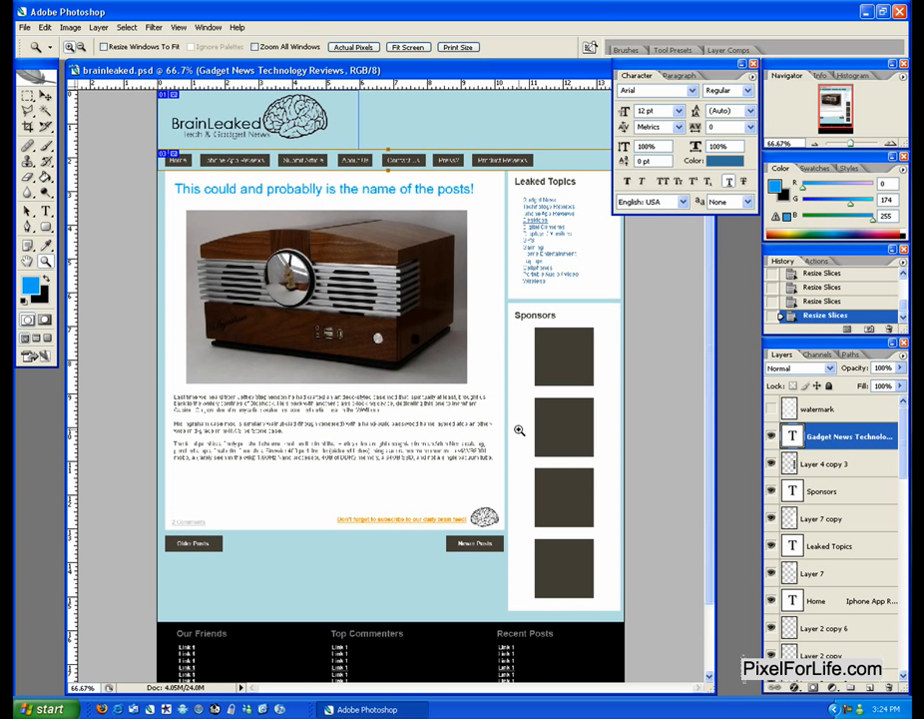
pyautogui.scroll(-3, 490, 426)
pyautogui.scroll(3, 490, 425)
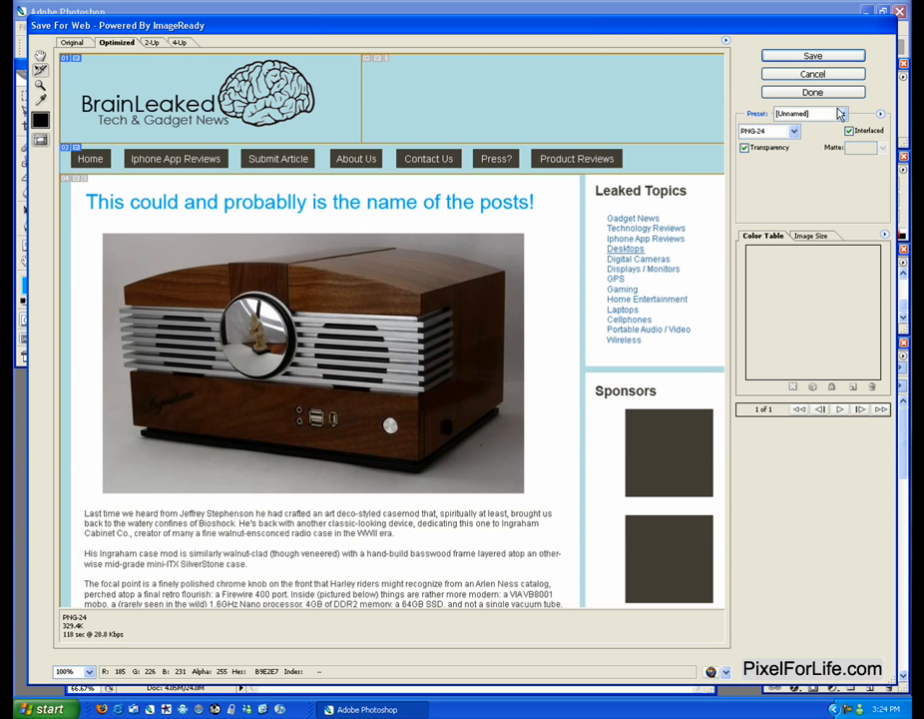
# Optimize the sliced mockup for the web with the JPEG High preset and set the quality to 85
pyautogui.click(803, 114)
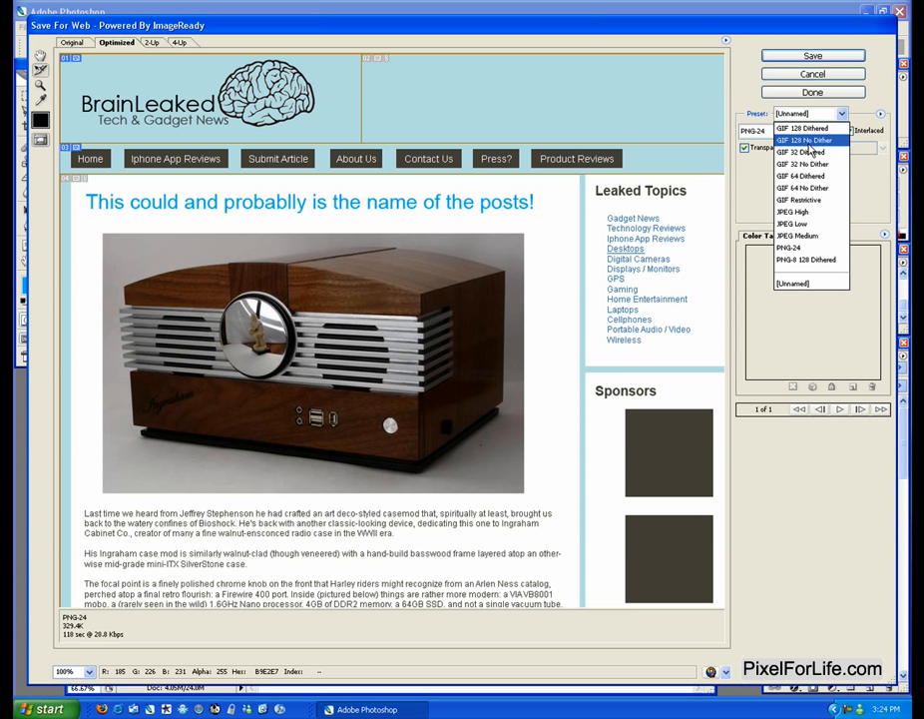
pyautogui.click(815, 213)
pyautogui.moveTo(872, 147); pyautogui.dragTo(858, 172)
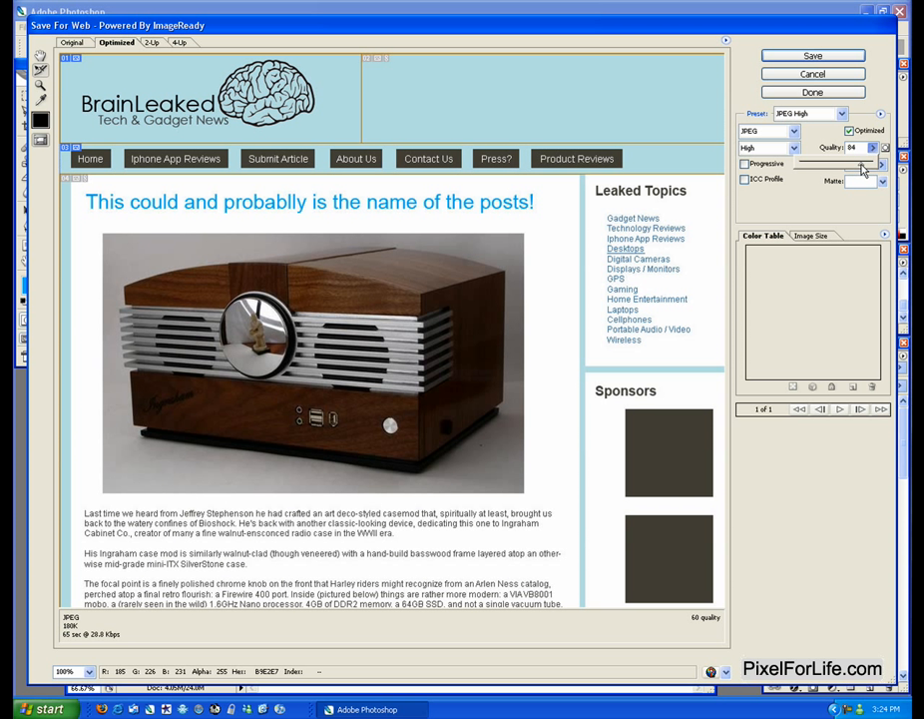
pyautogui.moveTo(864, 170); pyautogui.dragTo(862, 169)
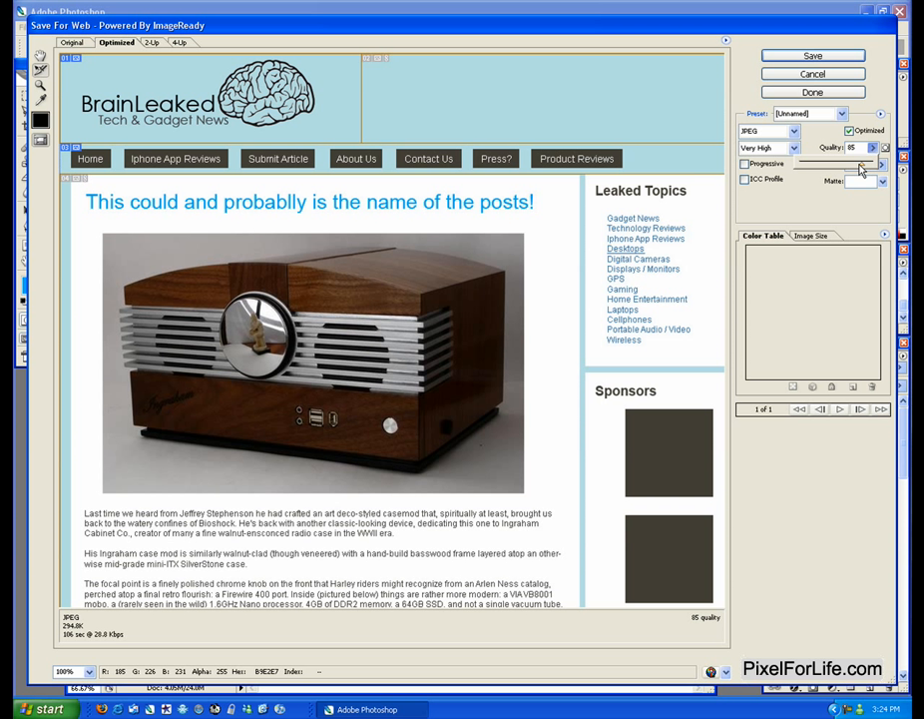
pyautogui.click(457, 269)
pyautogui.hotkey('ctrl', 'a')
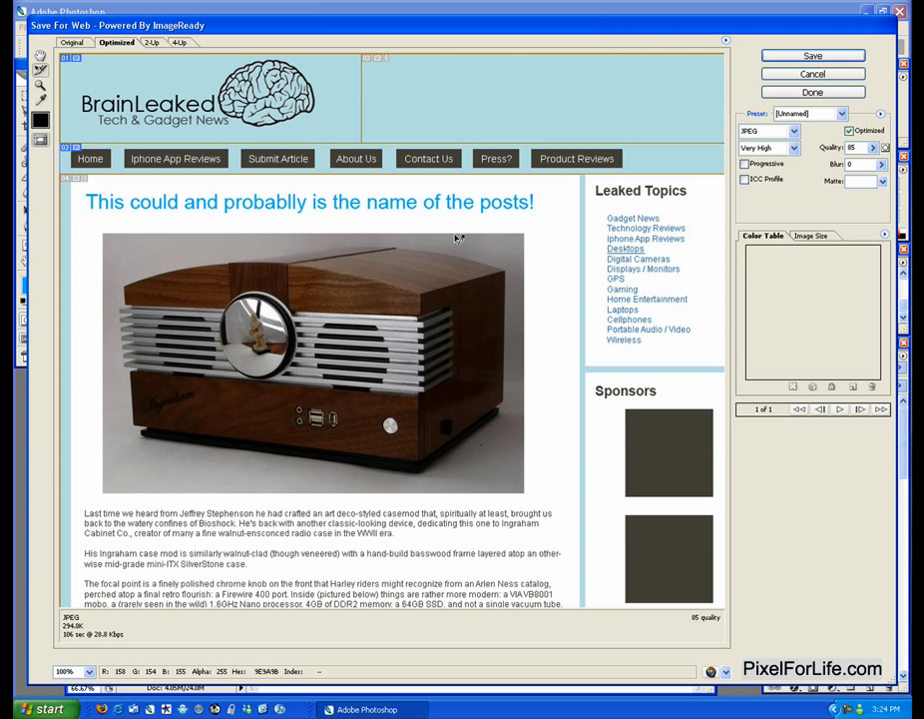
pyautogui.click(813, 56)
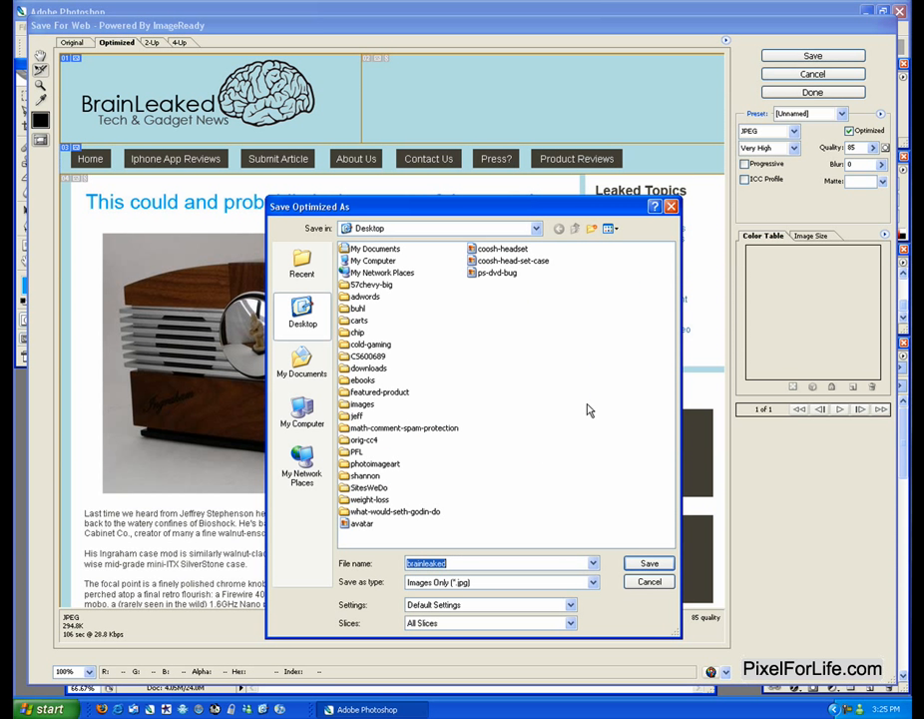
pyautogui.click(470, 582)
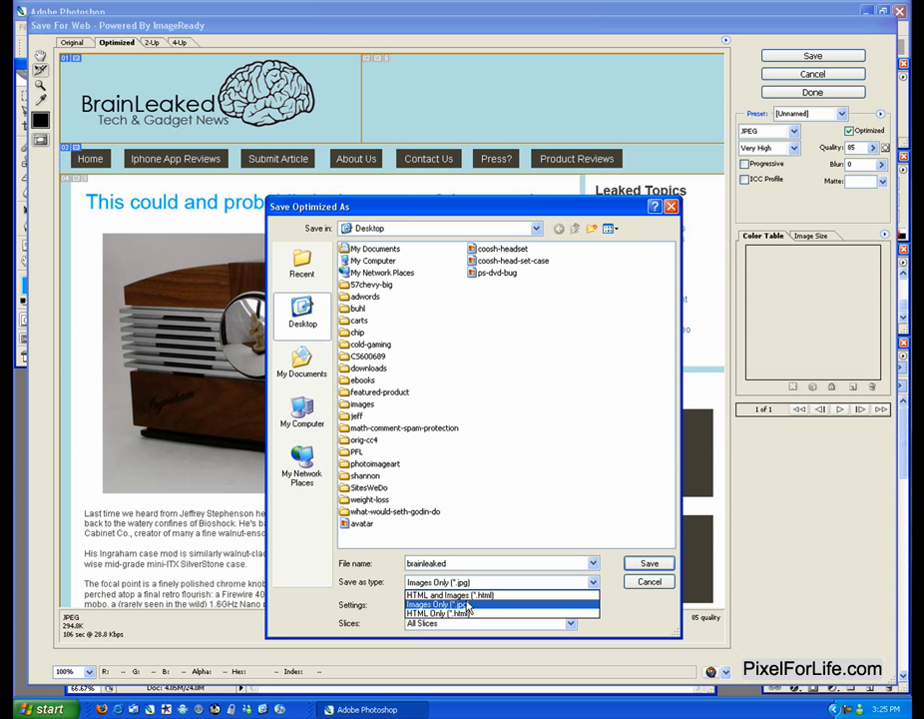
pyautogui.click(440, 595)
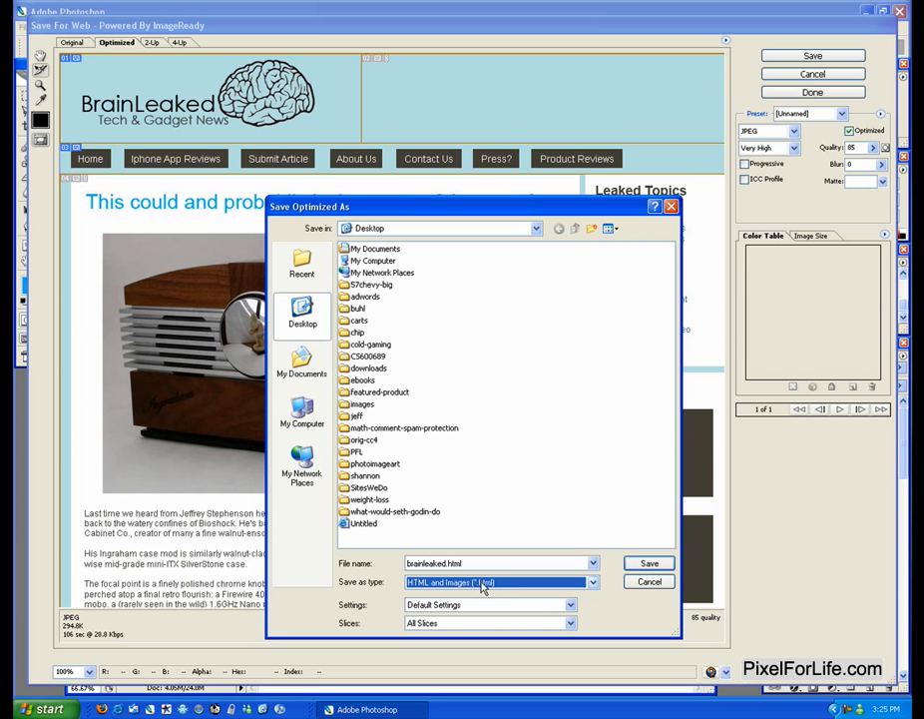
pyautogui.click(650, 582)
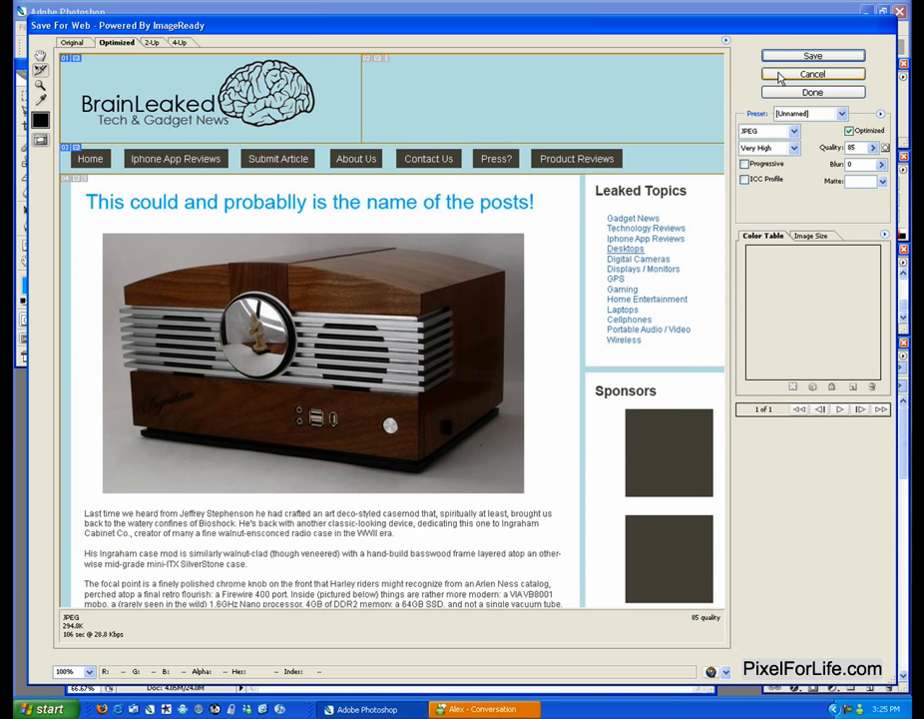
# Close the web export keeping its optimization settings, and look over the sliced page down to the footer
pyautogui.click(770, 91)
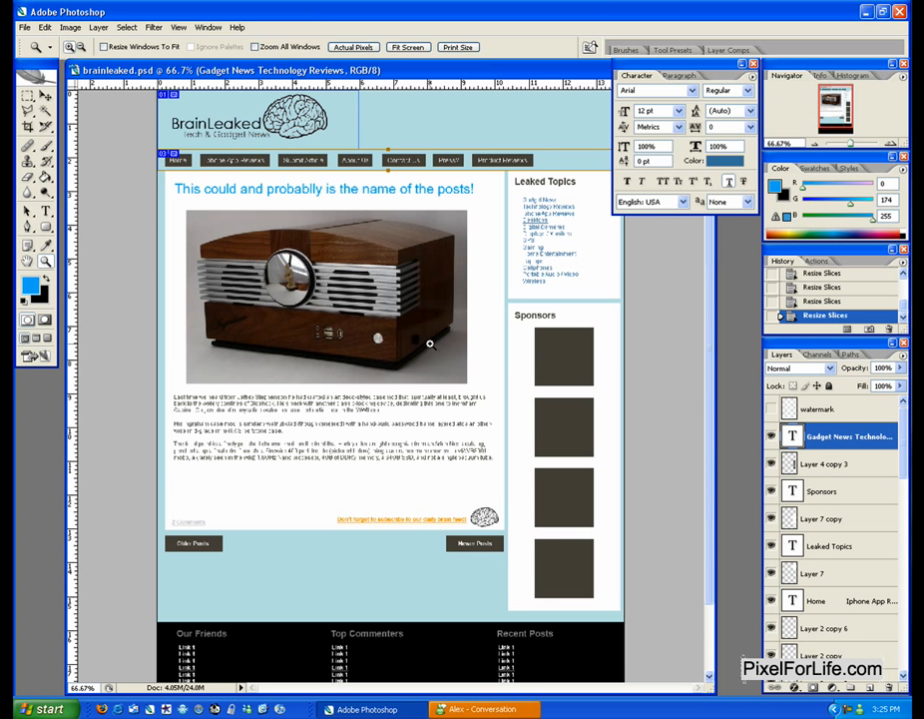
pyautogui.scroll(-2, 429, 345)
pyautogui.scroll(-1, 430, 342)
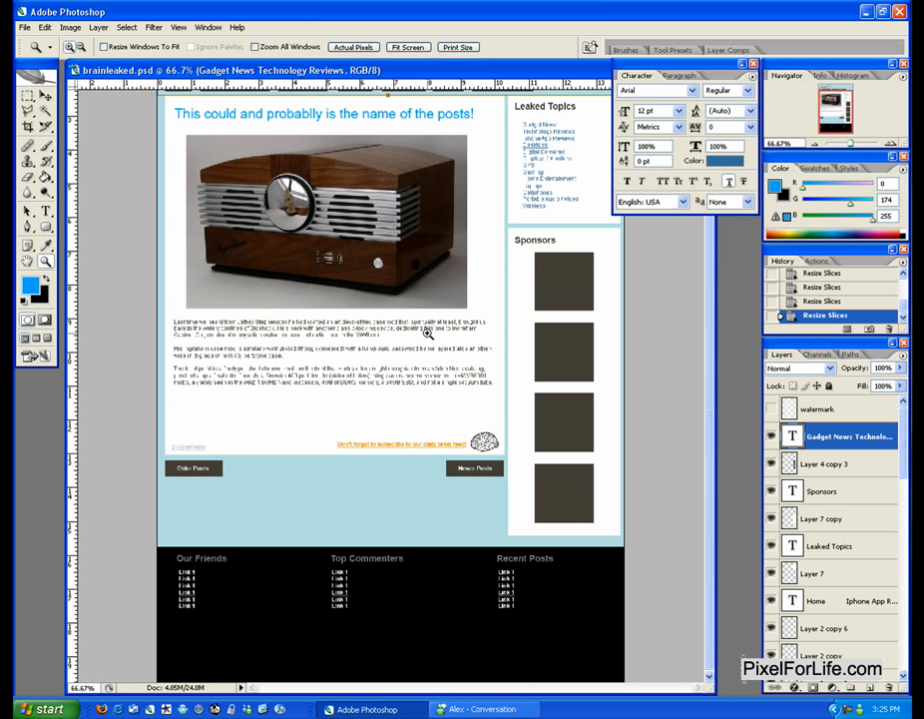
pyautogui.scroll(3, 428, 339)
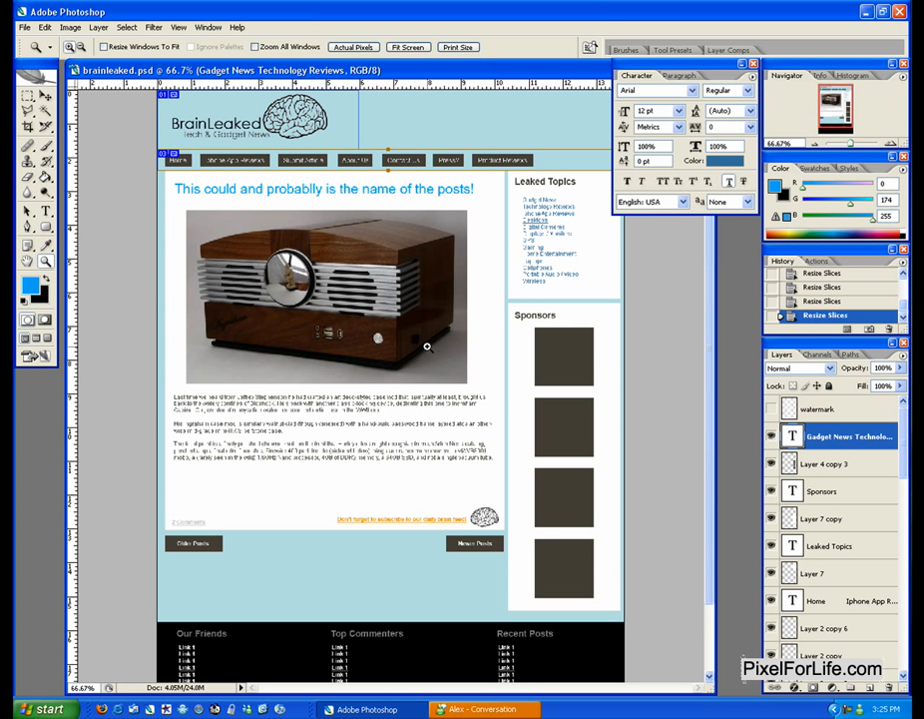